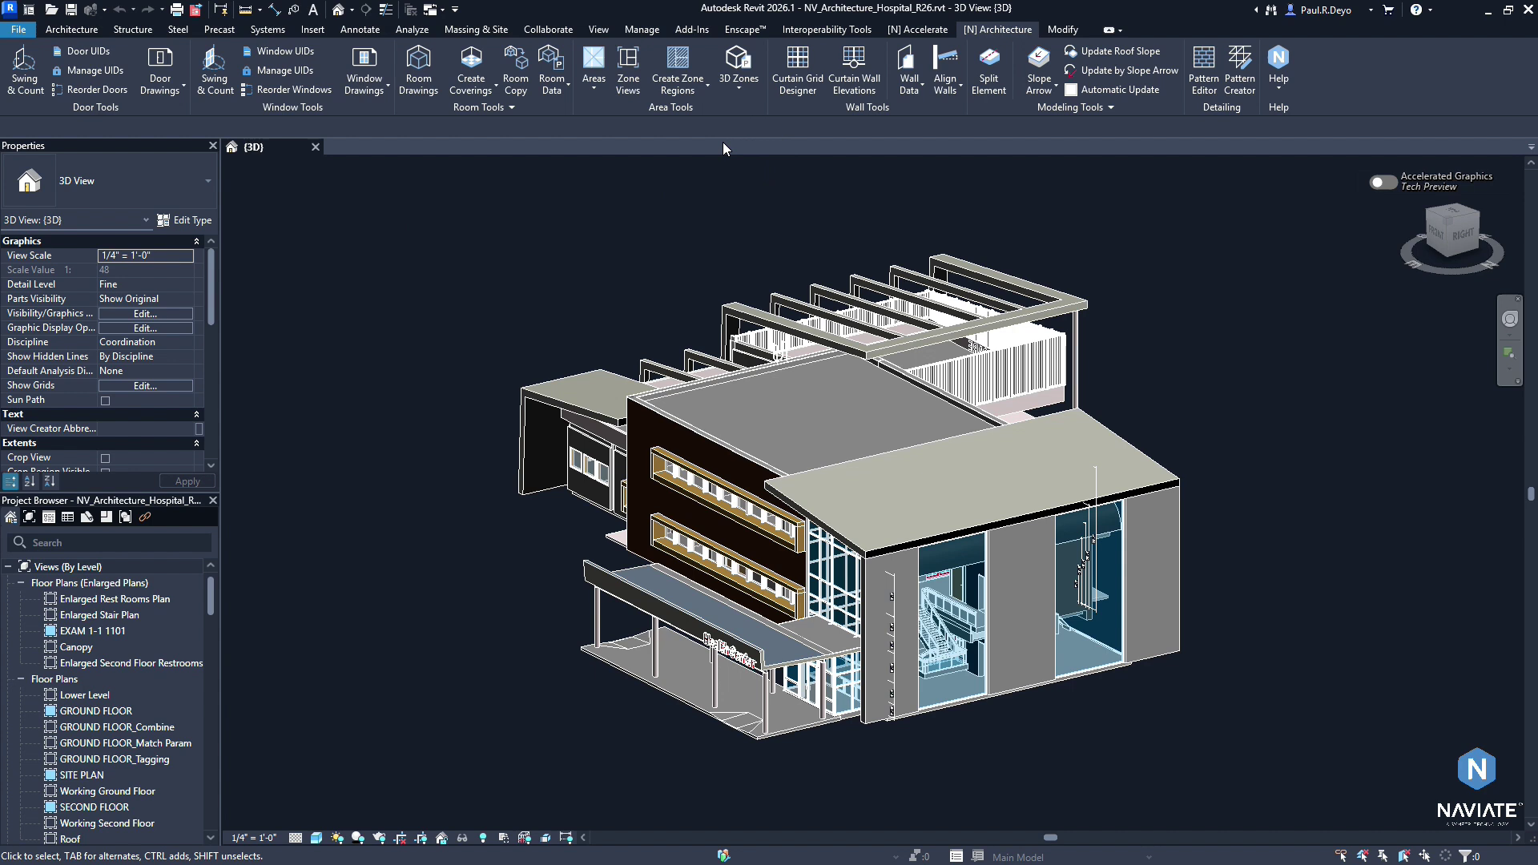
Browse the Naviate room data, area and 3D zone command menus without running anything.
click(555, 98)
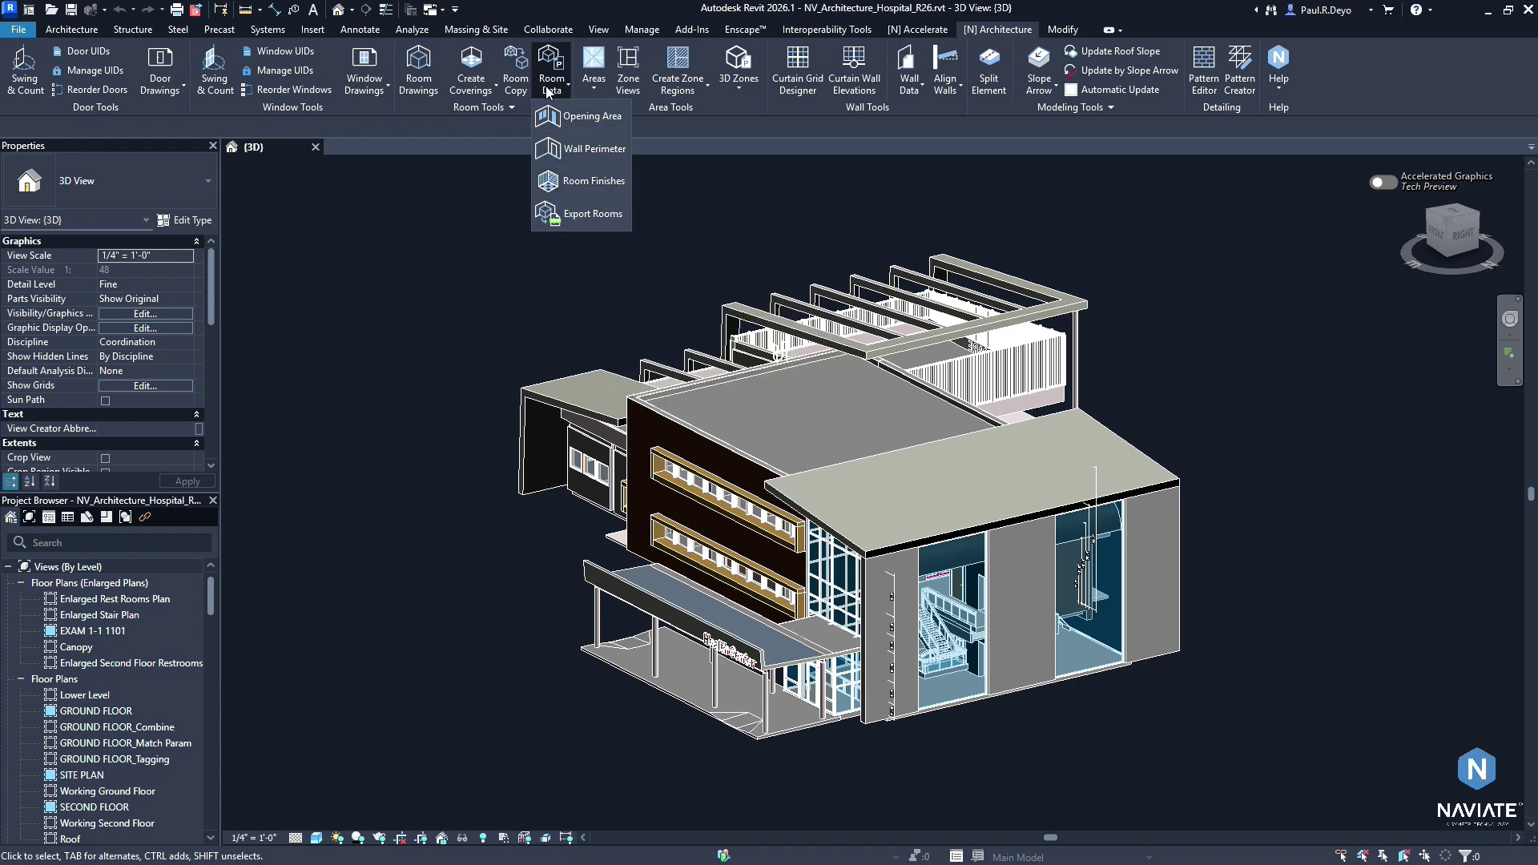
click(506, 107)
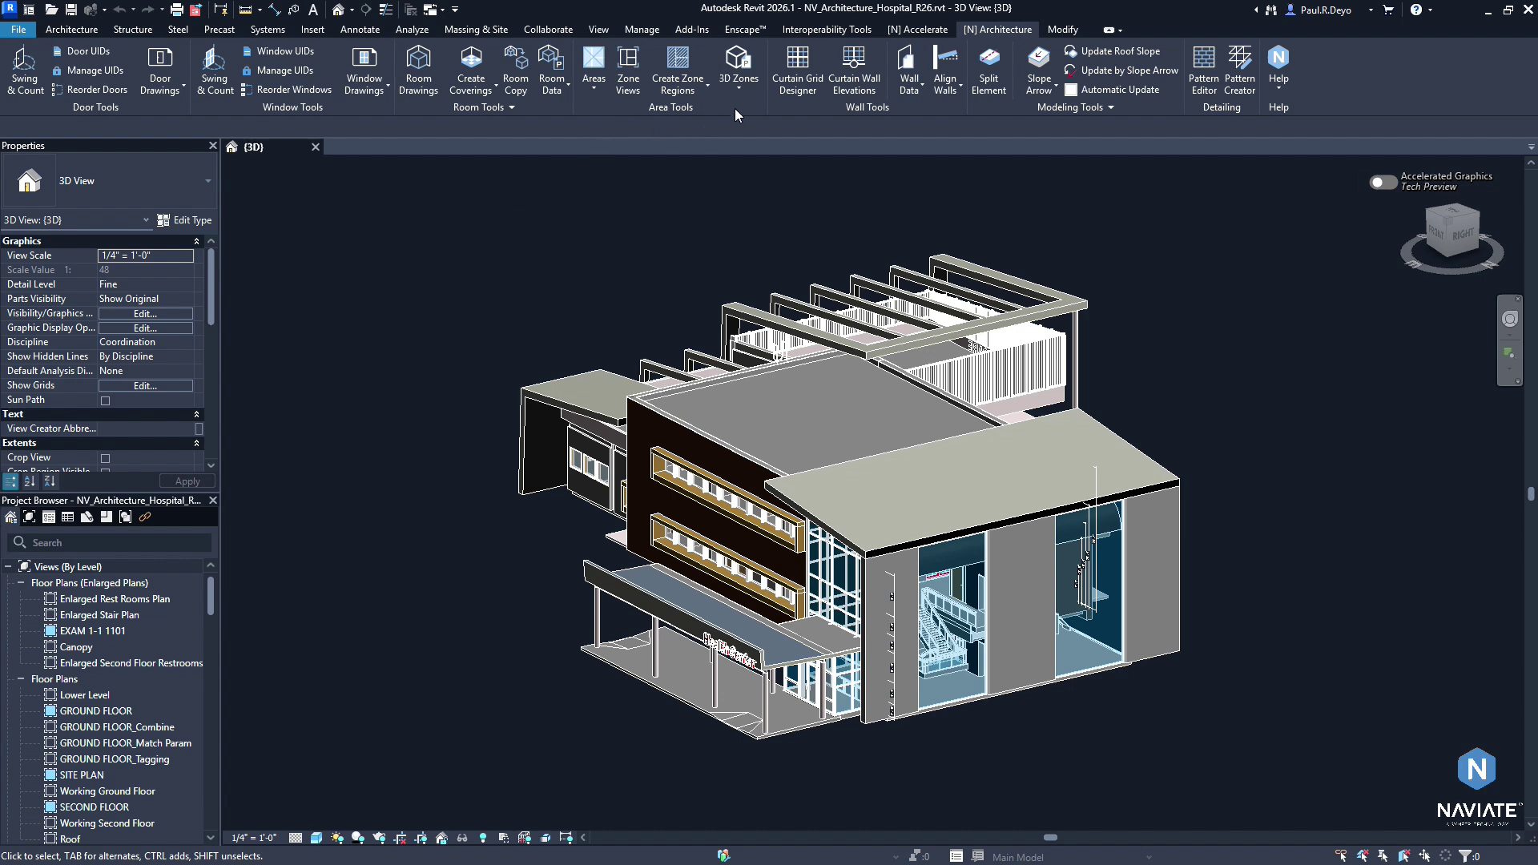
click(588, 90)
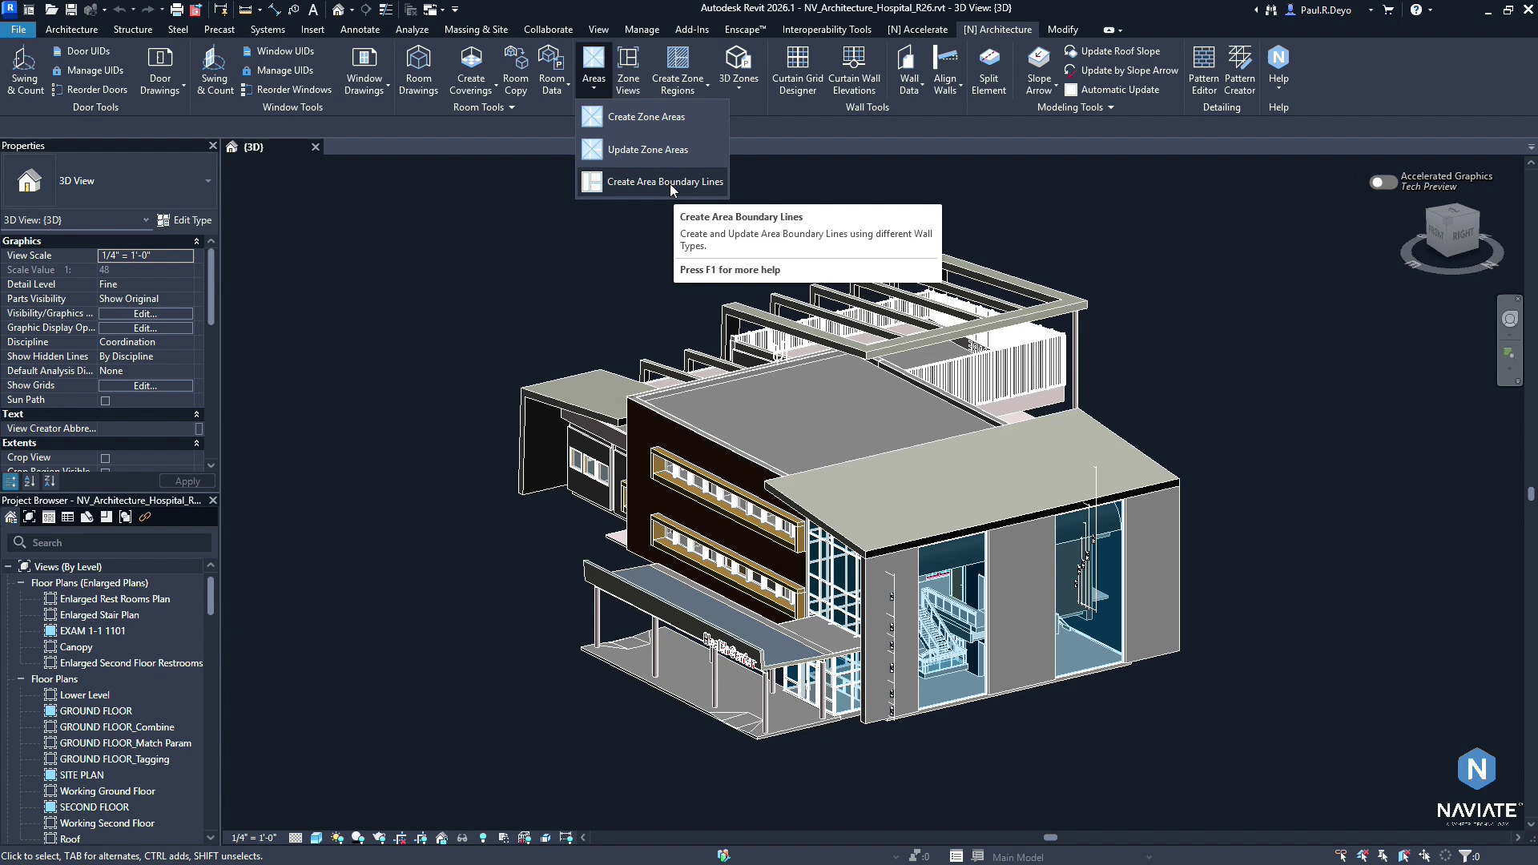
click(593, 88)
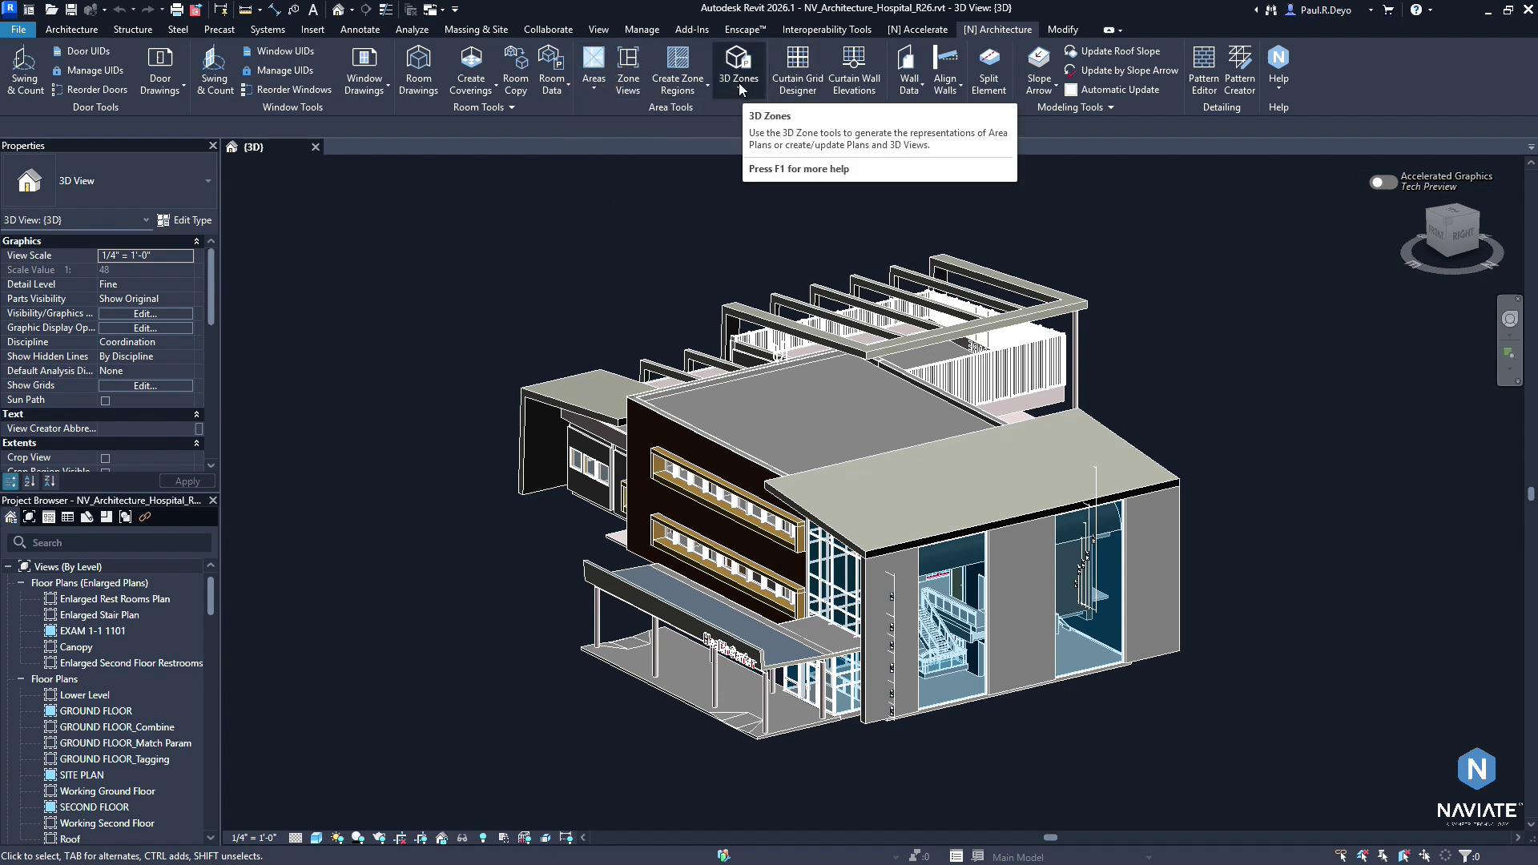
click(739, 87)
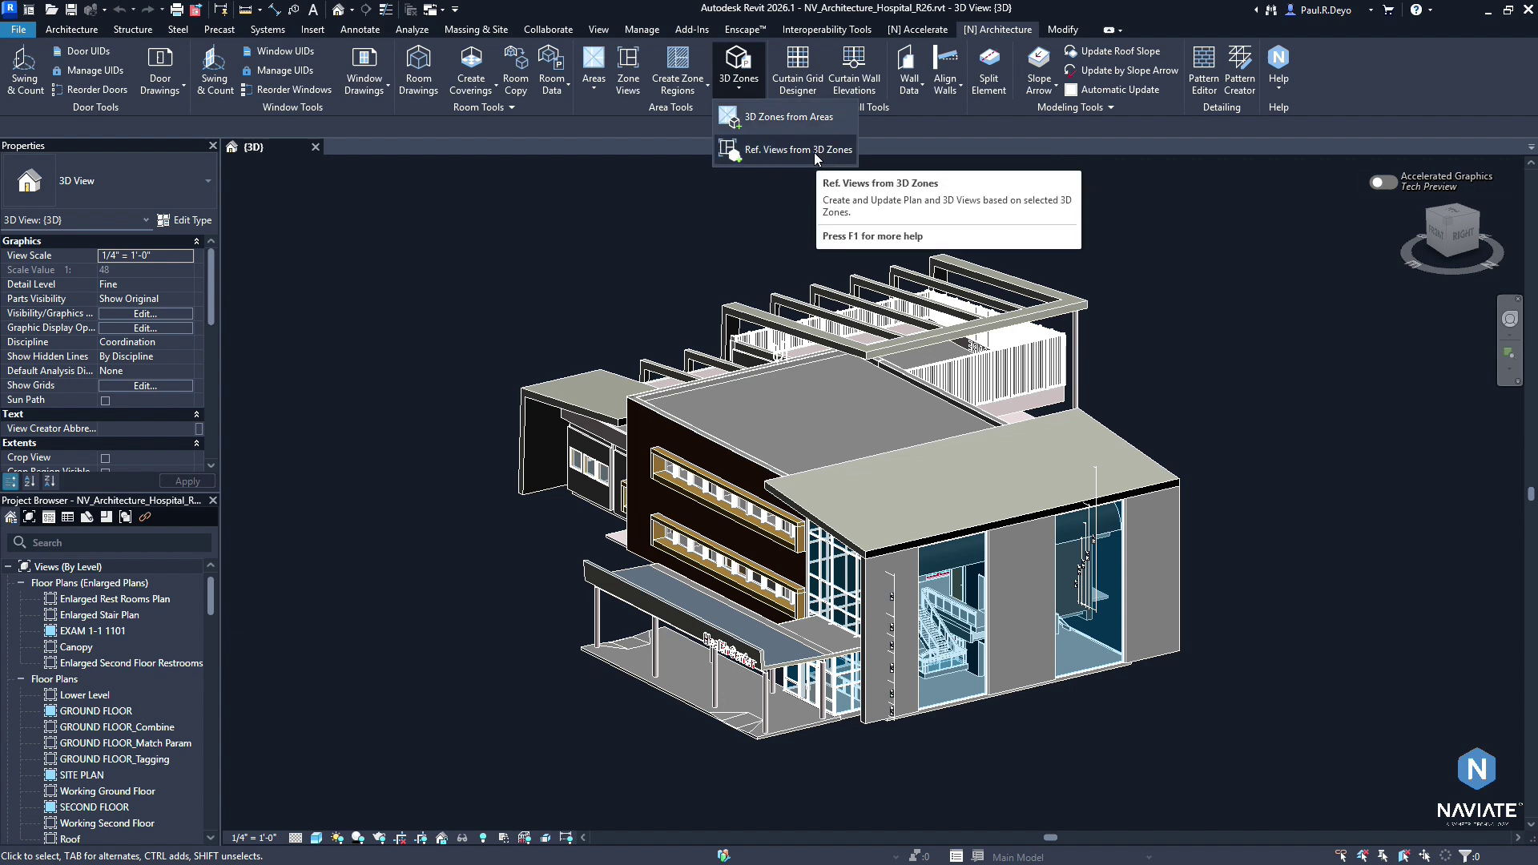
click(737, 85)
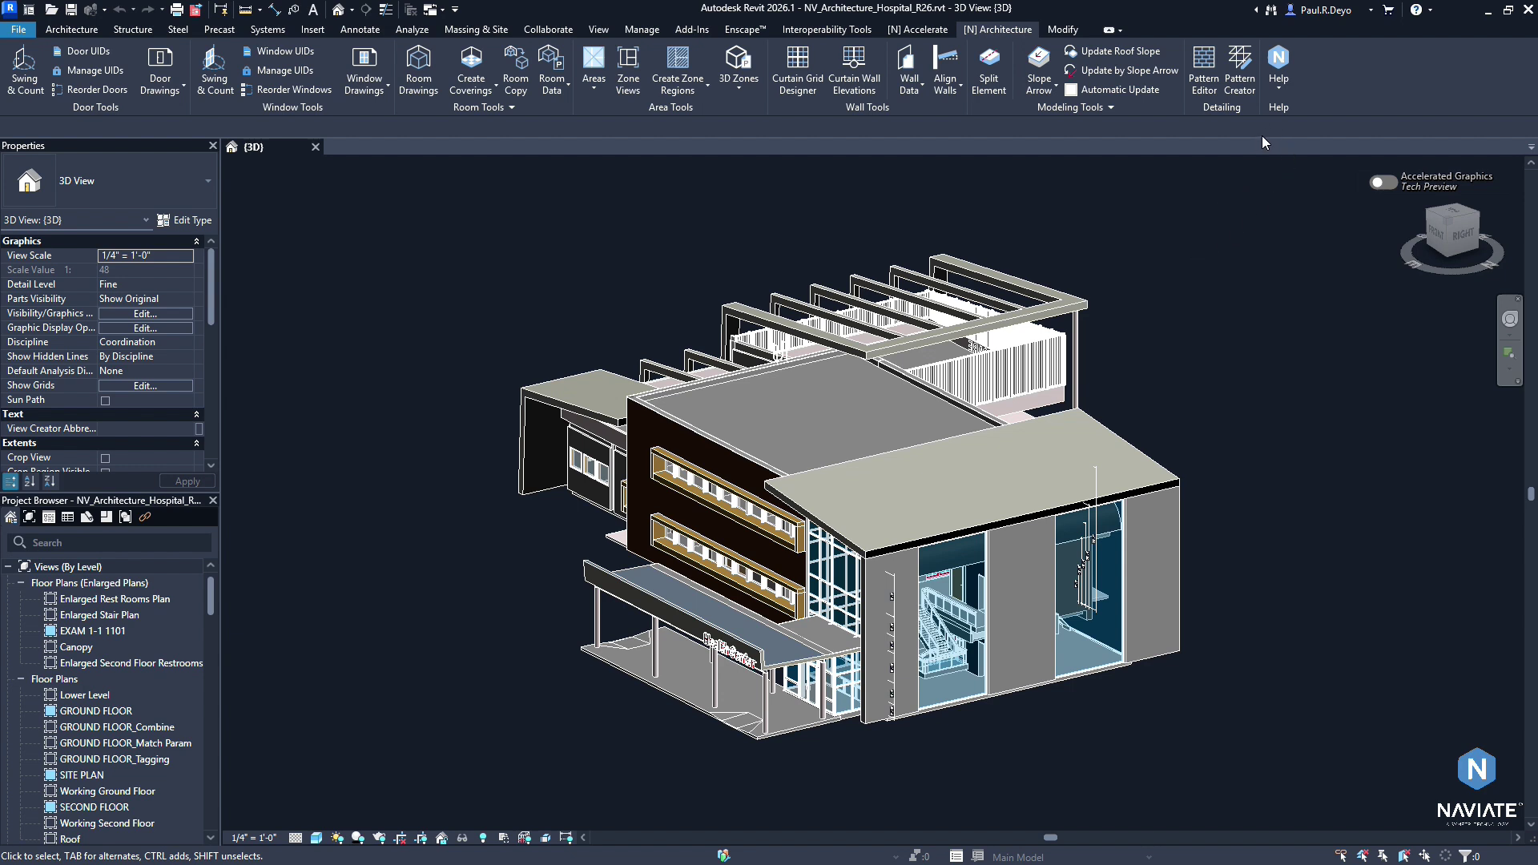
Look over the Naviate help options, then switch to the GROUND FLOOR plan view.
click(1279, 86)
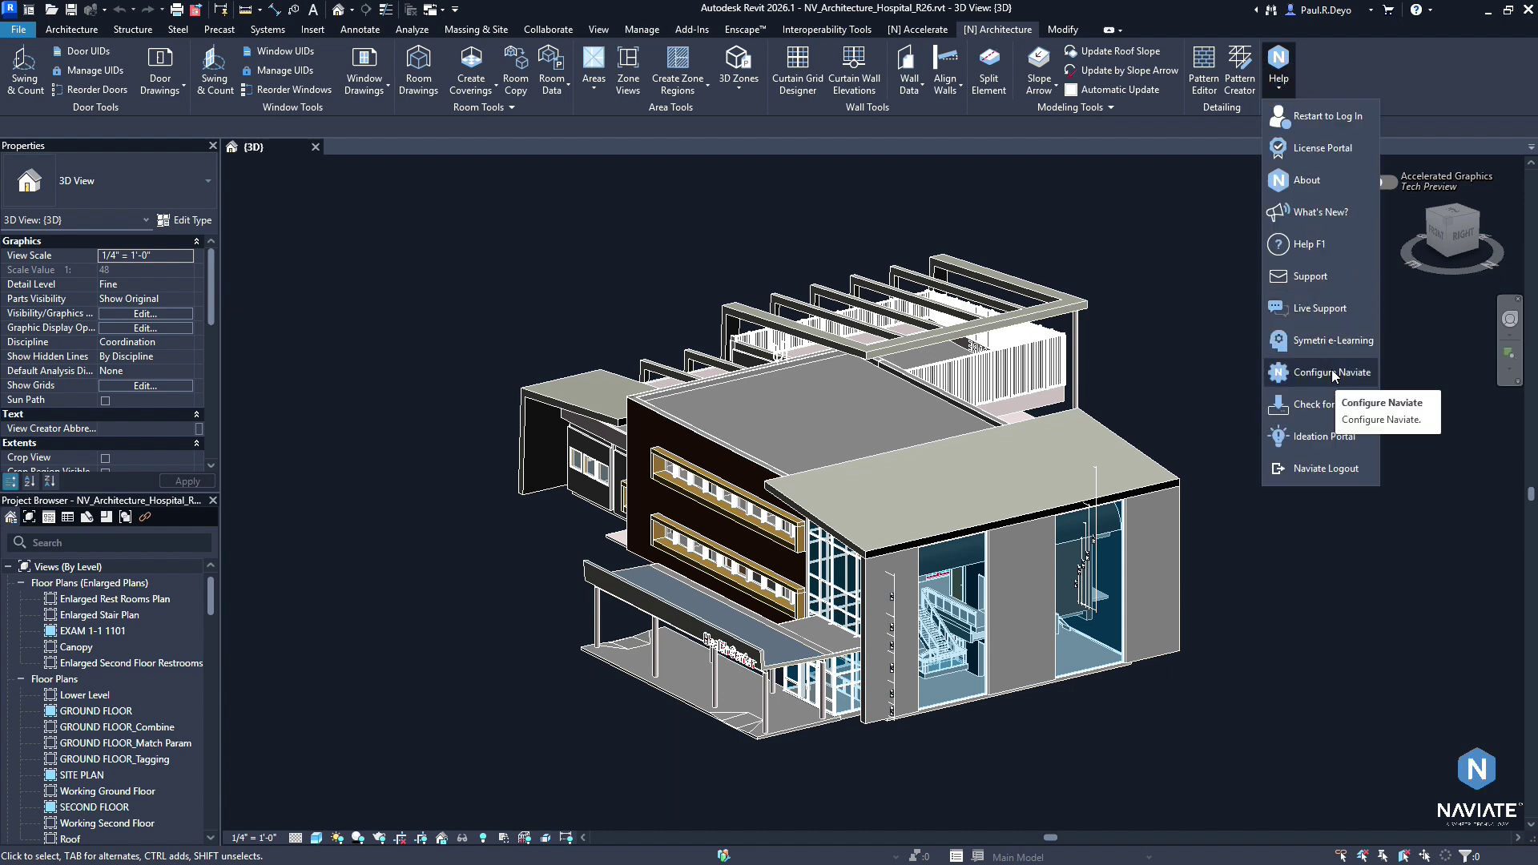
click(1160, 225)
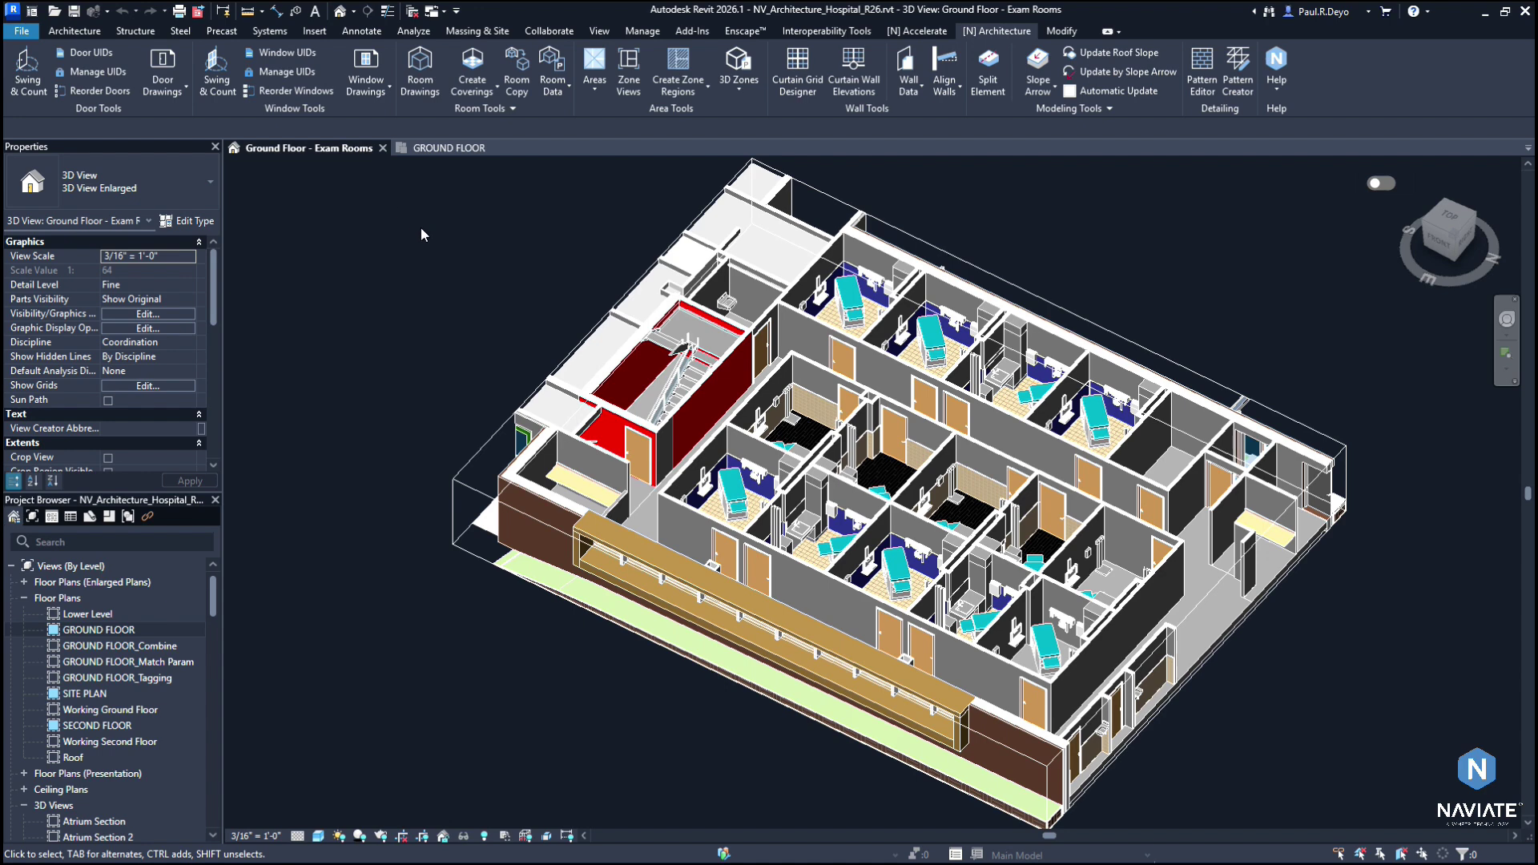
click(437, 149)
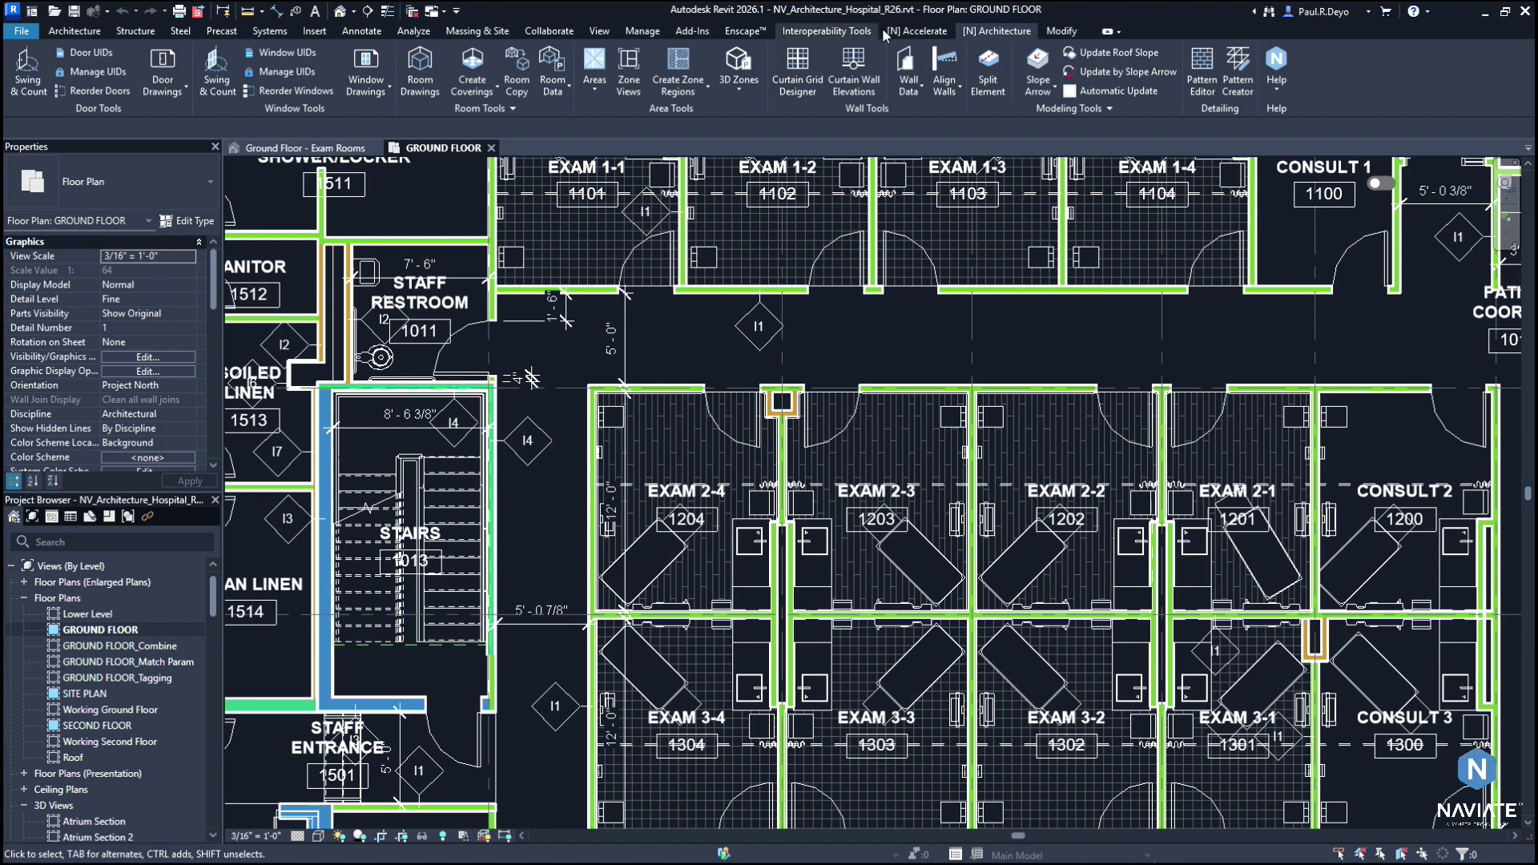
Use Live Selection to select rooms EXAM 2-1, EXAM 2-2, EXAM 2-3 and EXAM 2-4.
click(917, 30)
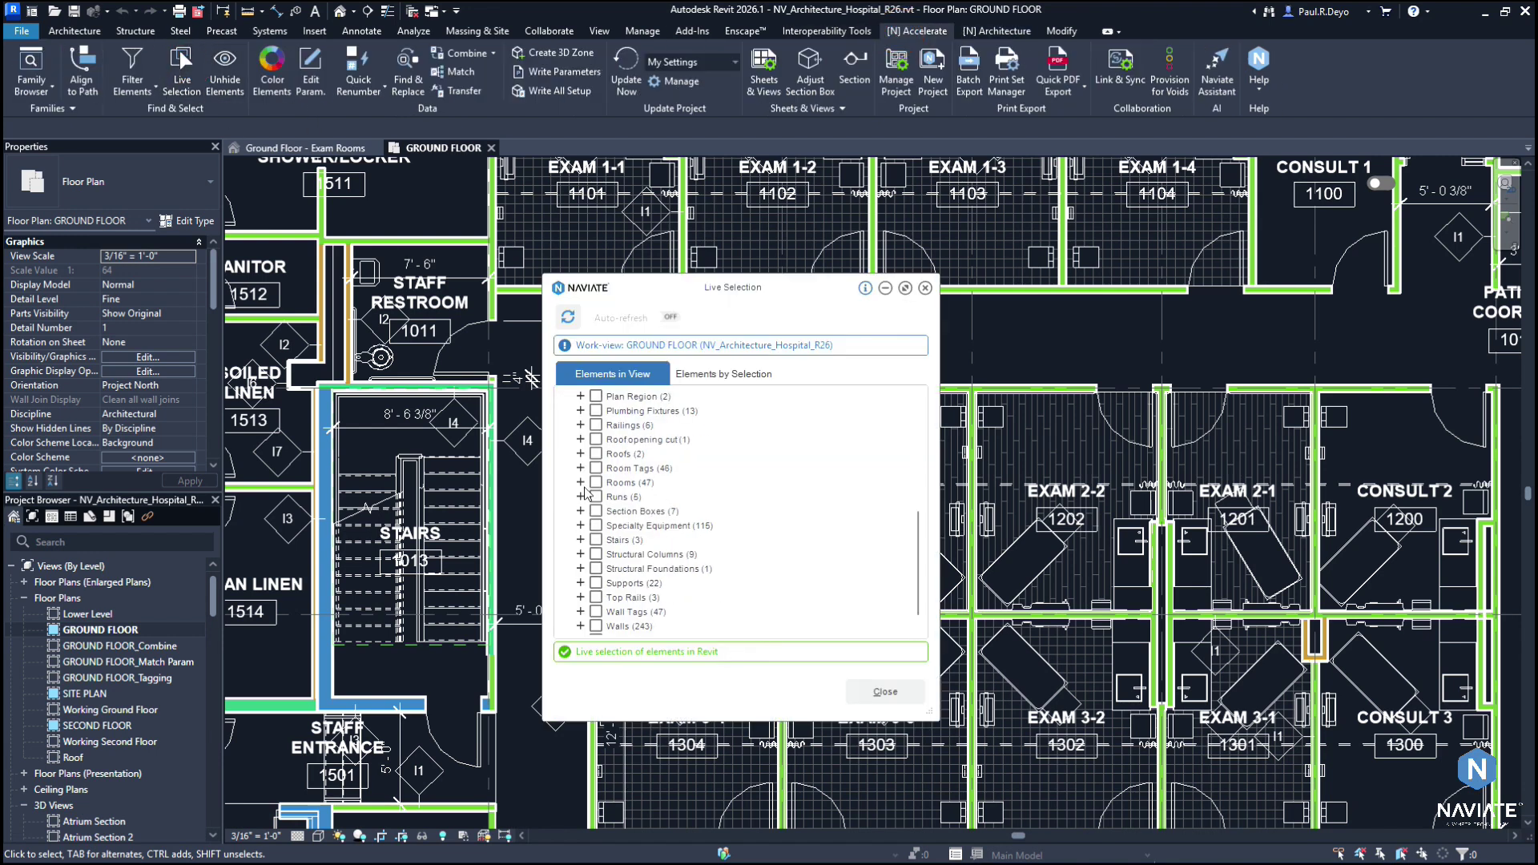
click(583, 486)
click(670, 583)
click(611, 596)
click(610, 611)
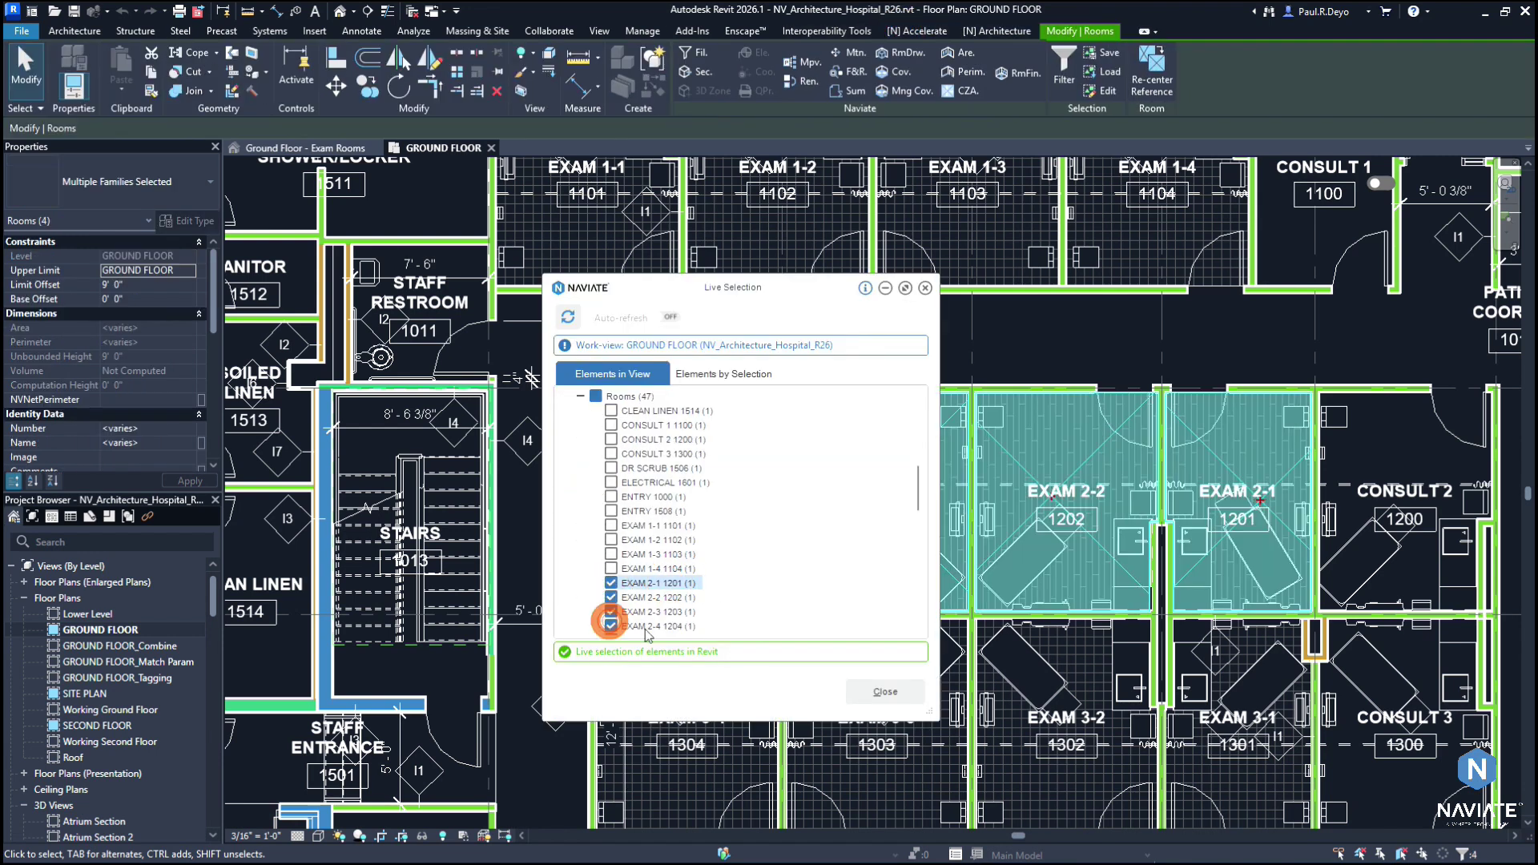
click(610, 625)
click(885, 691)
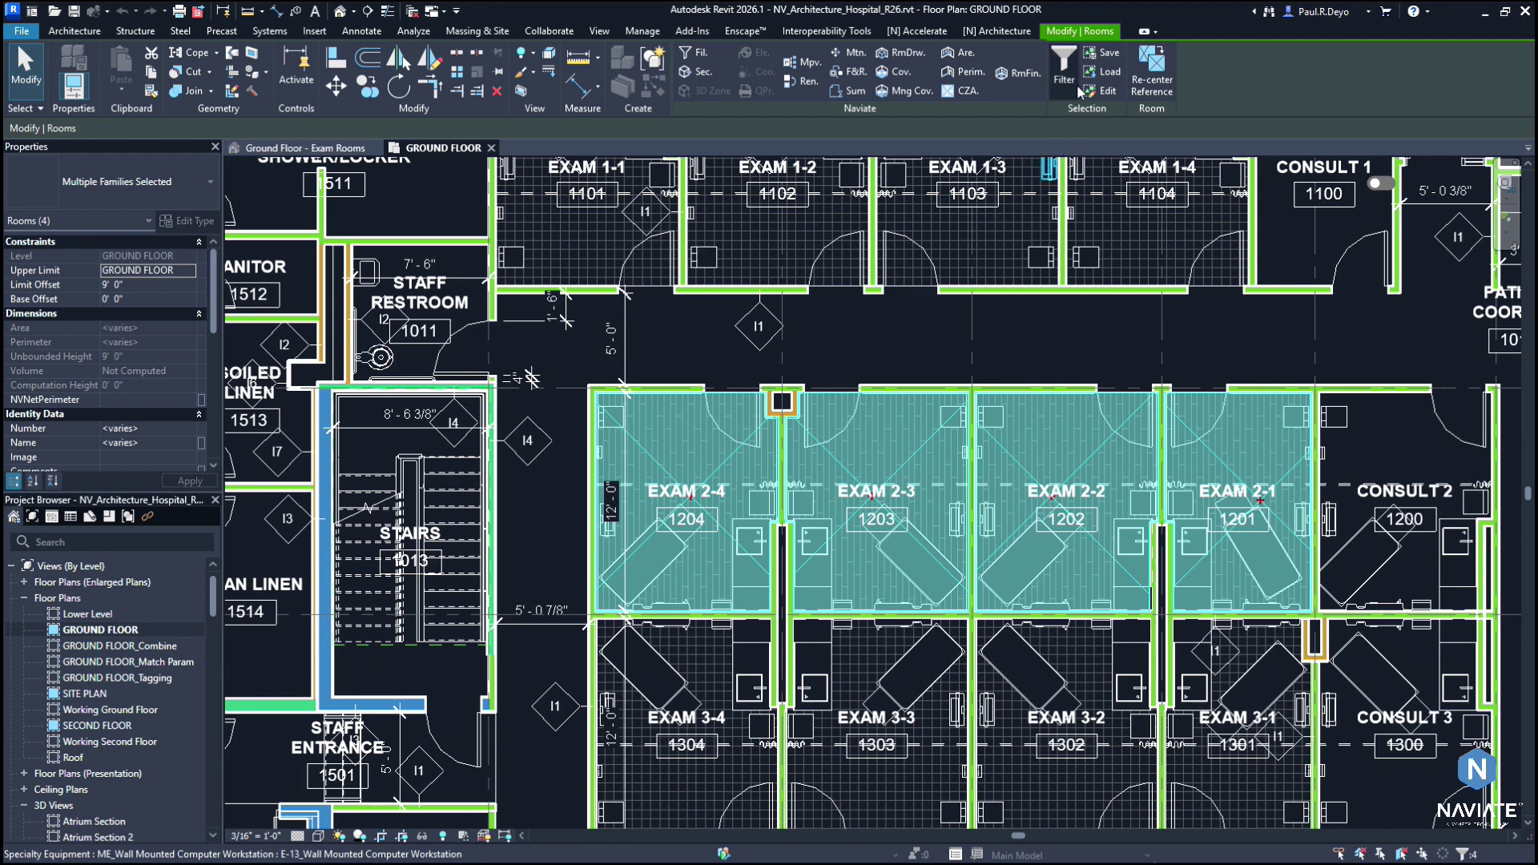
Open Manage Coverings for the four selected exam rooms.
click(995, 32)
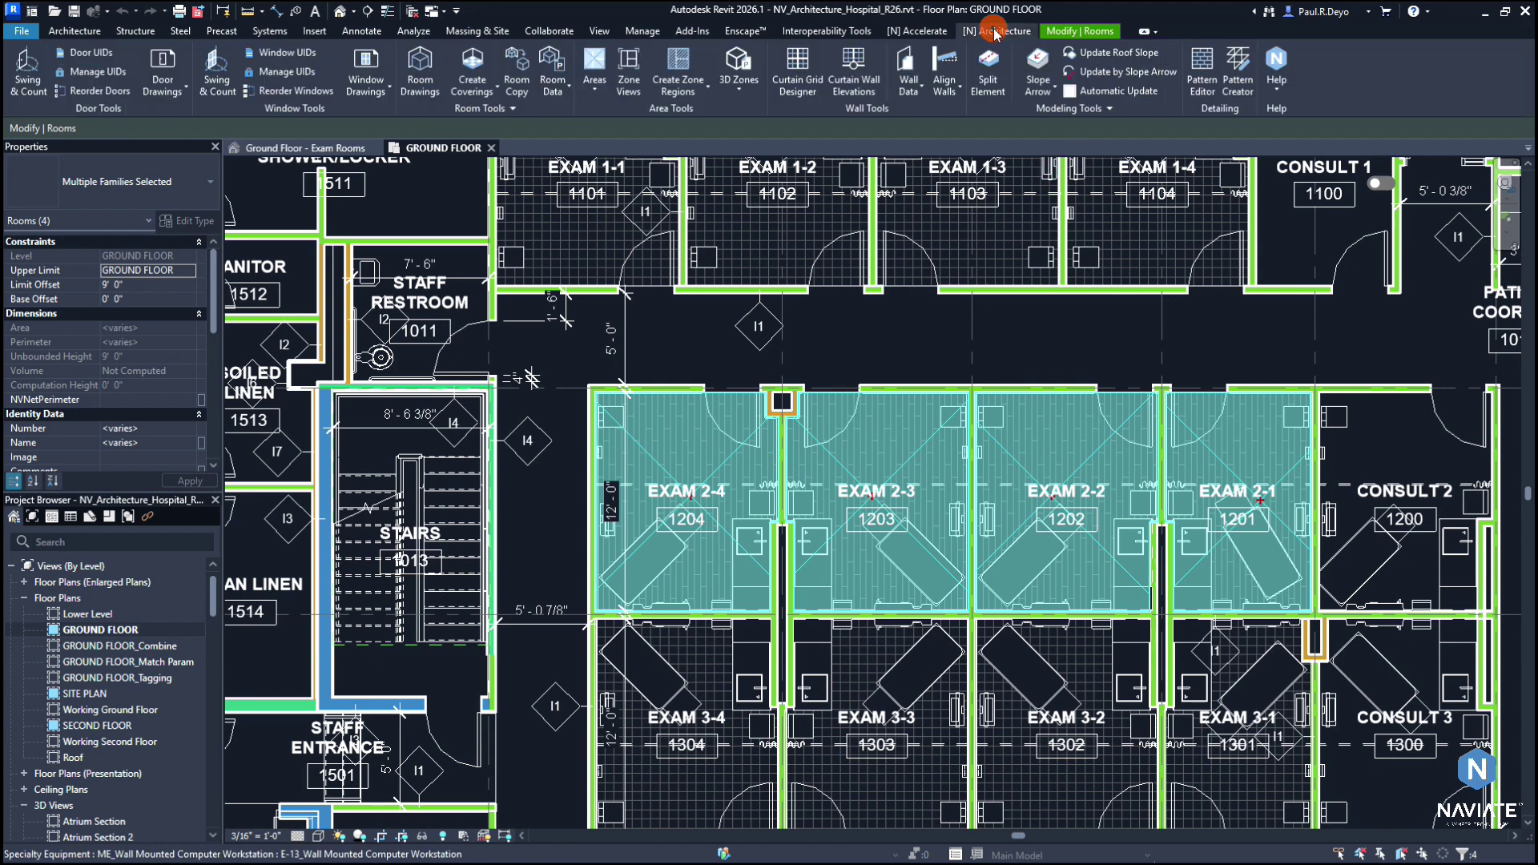
click(473, 82)
click(500, 152)
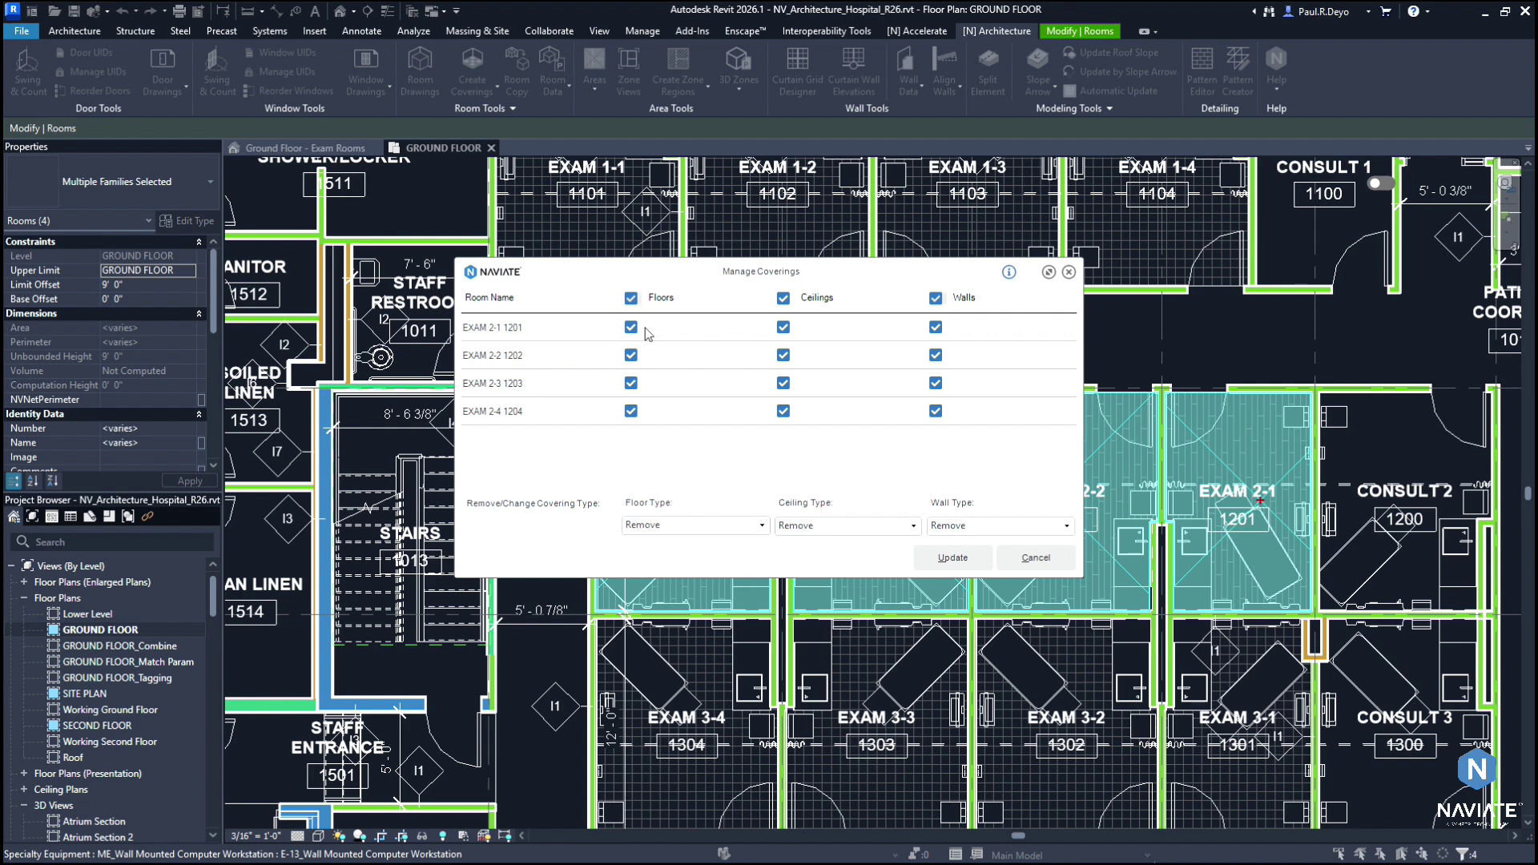
Set Floor-Tile Floor - 1", Compound Ceiling-2' x 2' ACT and Basic Wall-Foam Panels coverings, then Update.
click(759, 526)
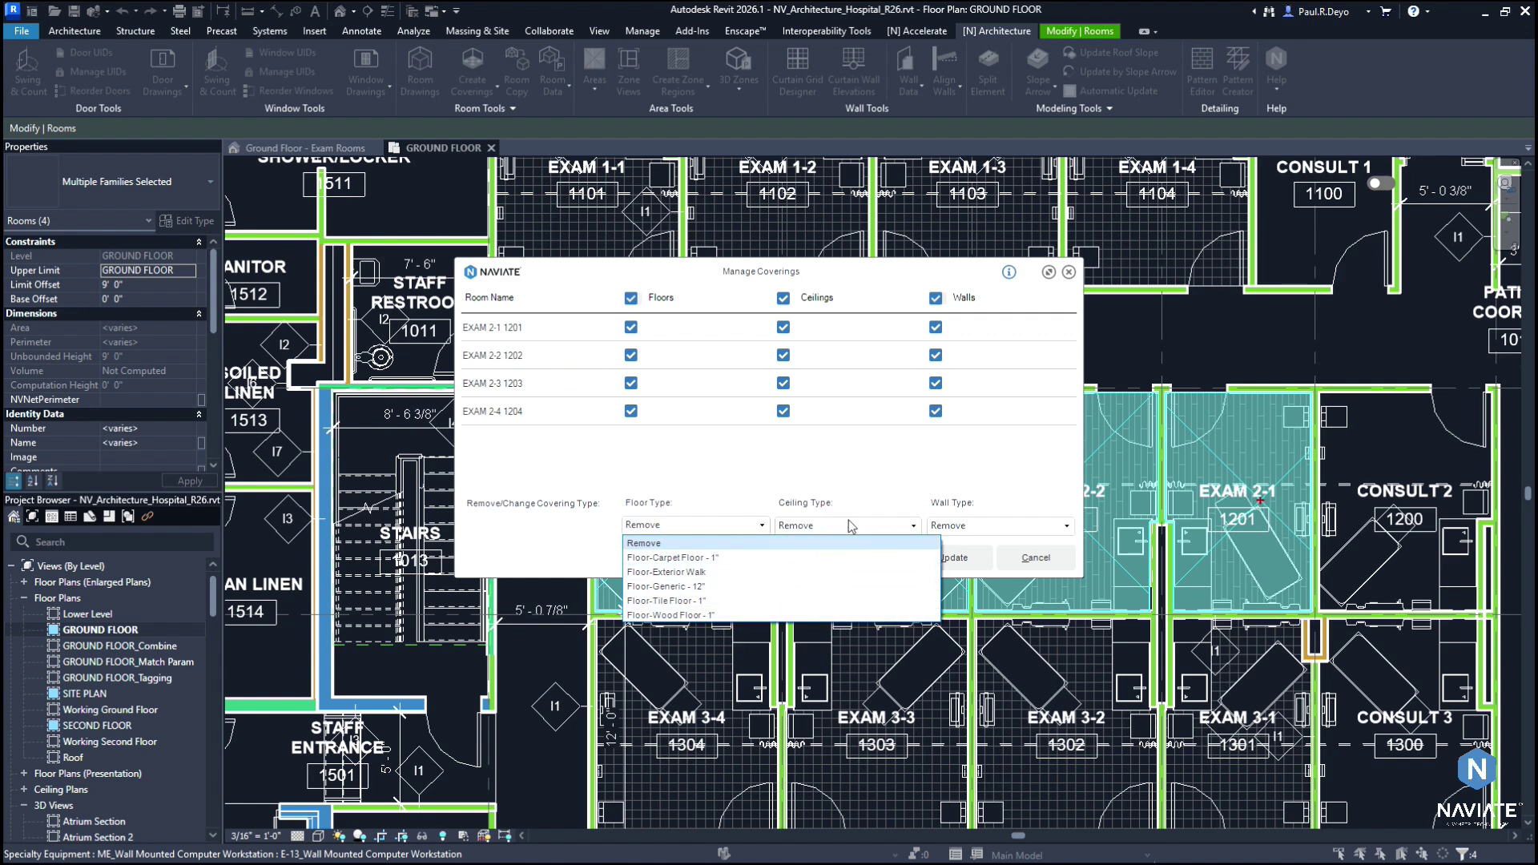
click(866, 491)
click(881, 525)
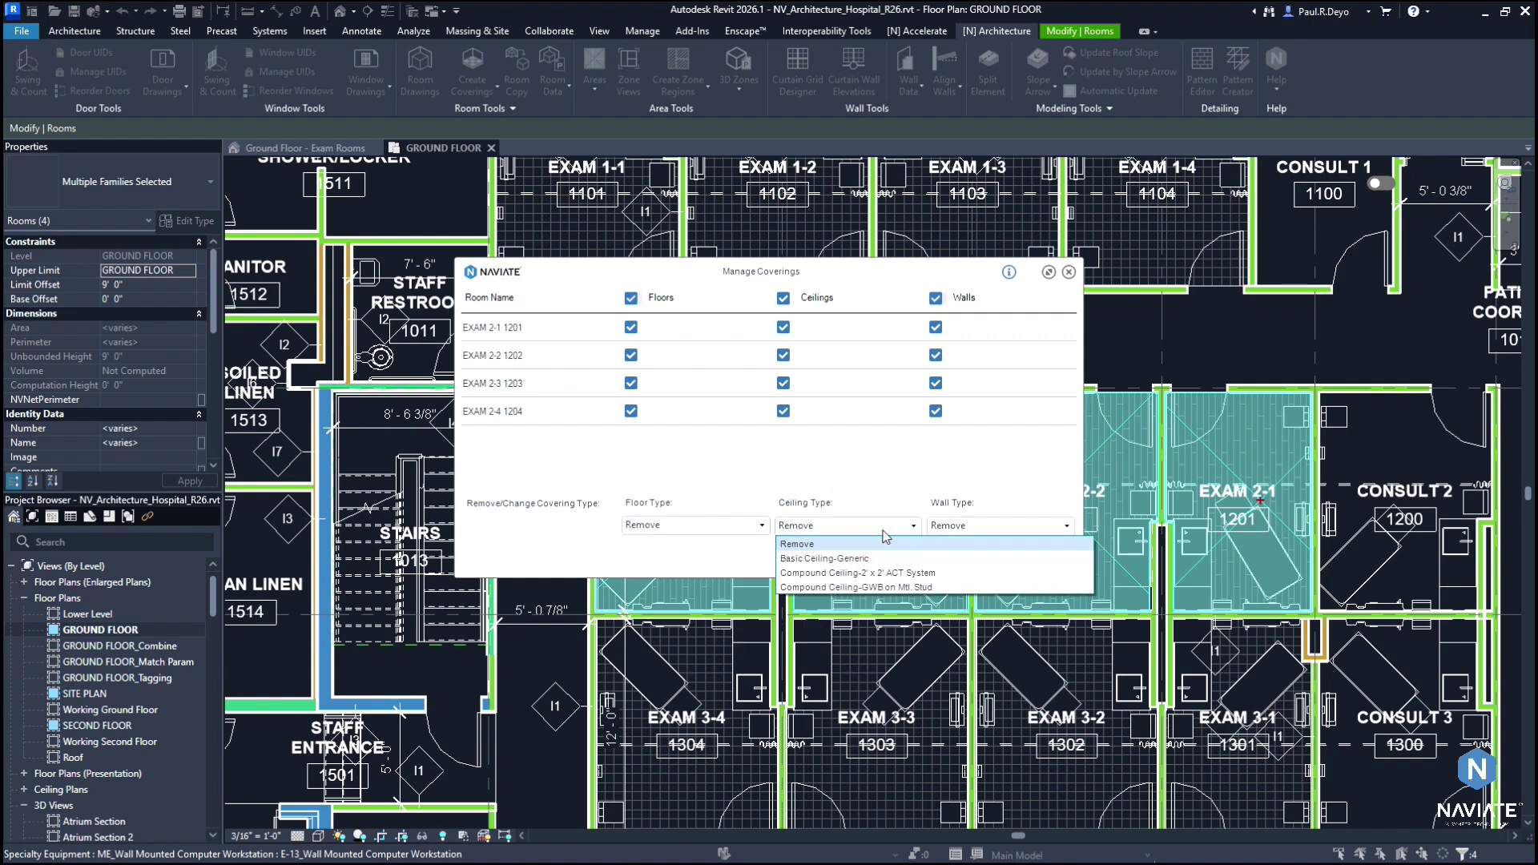
click(986, 525)
click(707, 525)
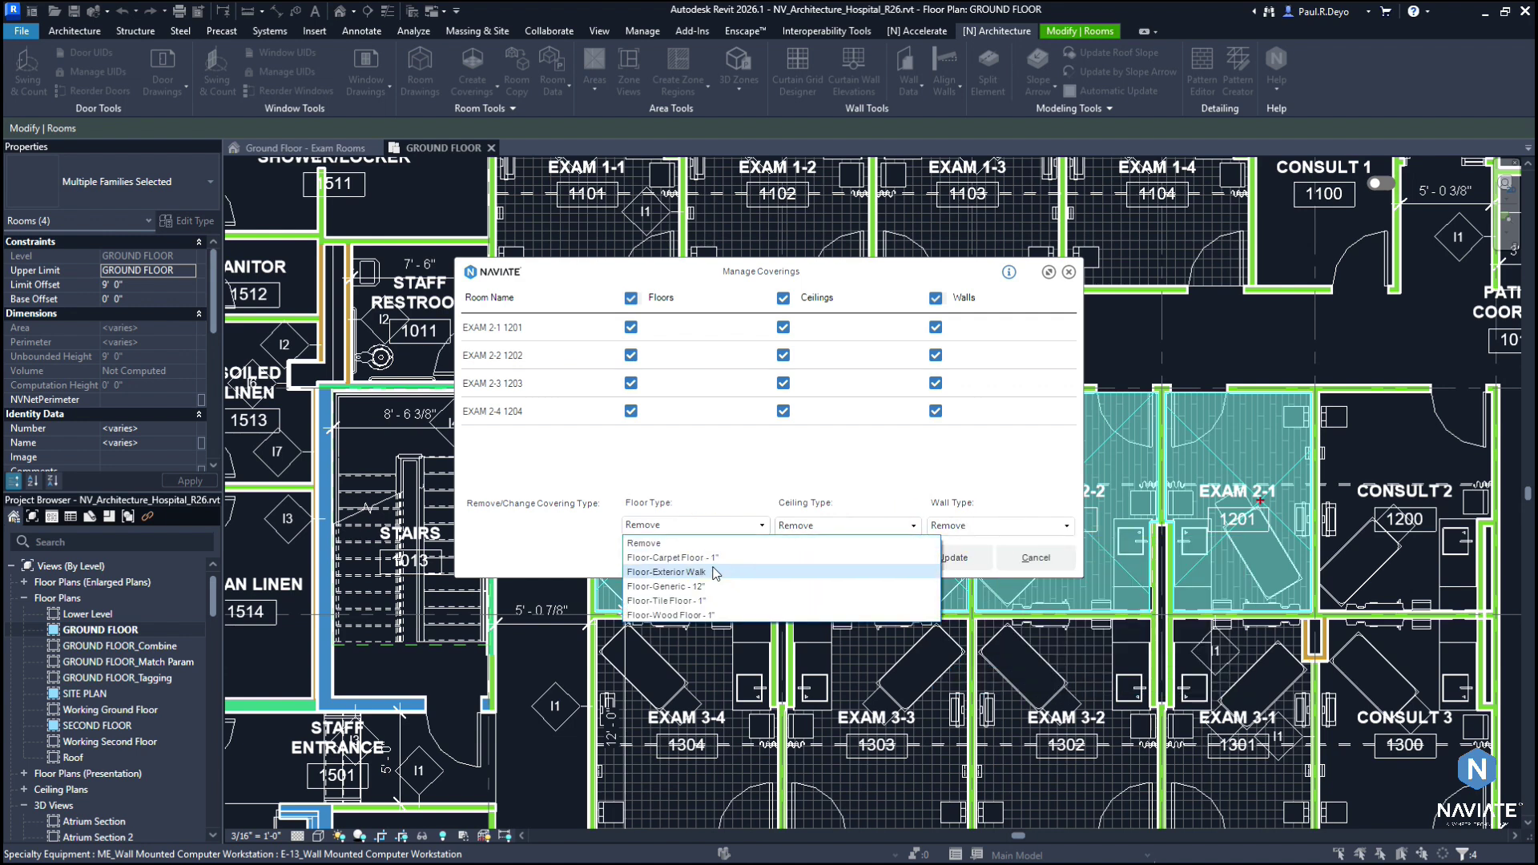
click(689, 601)
click(881, 525)
click(869, 572)
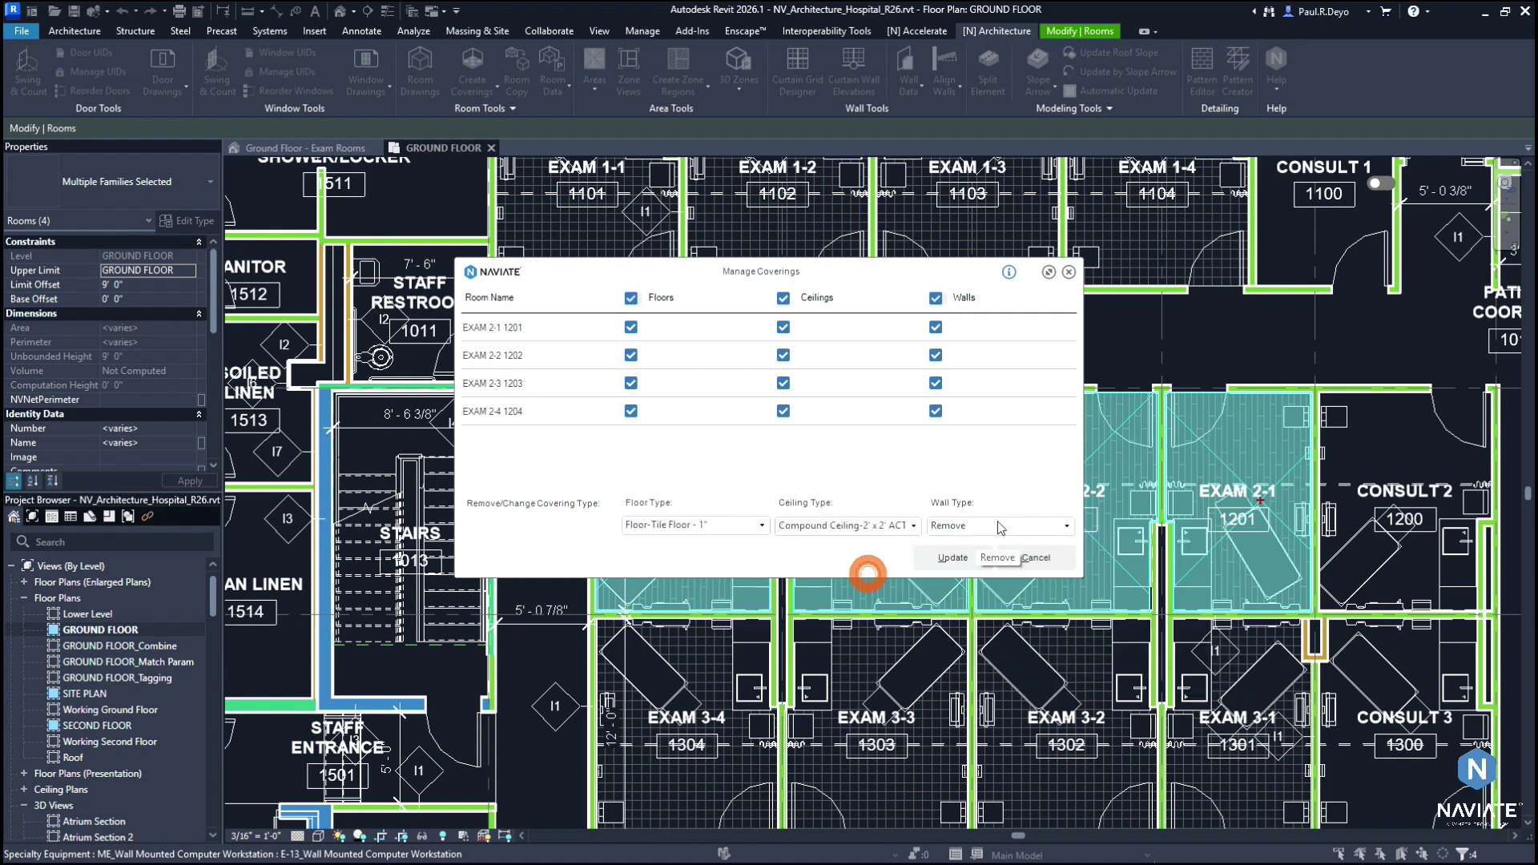
click(1007, 526)
click(985, 687)
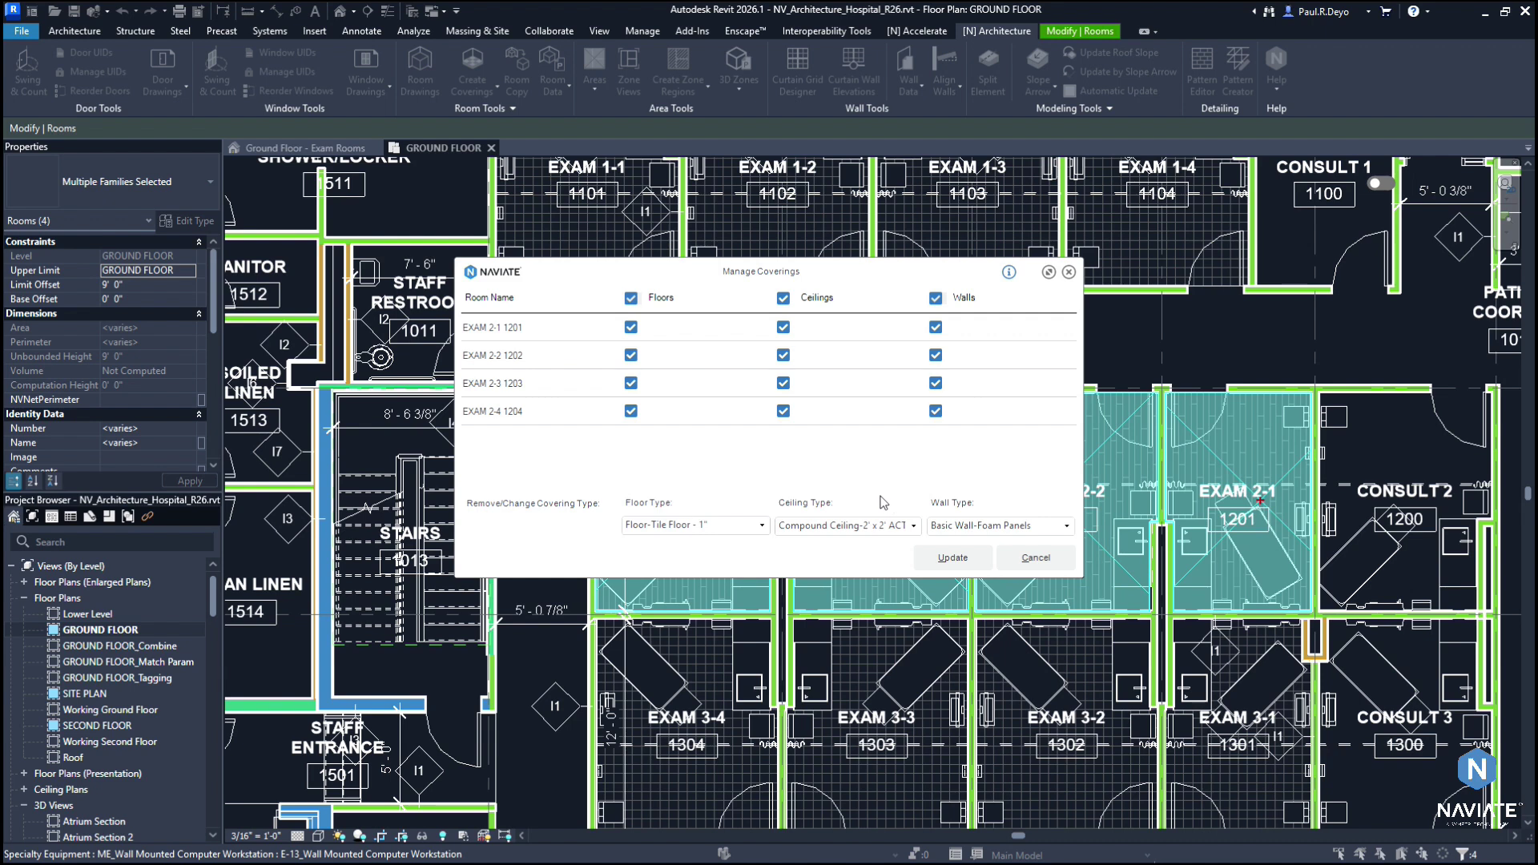
click(956, 559)
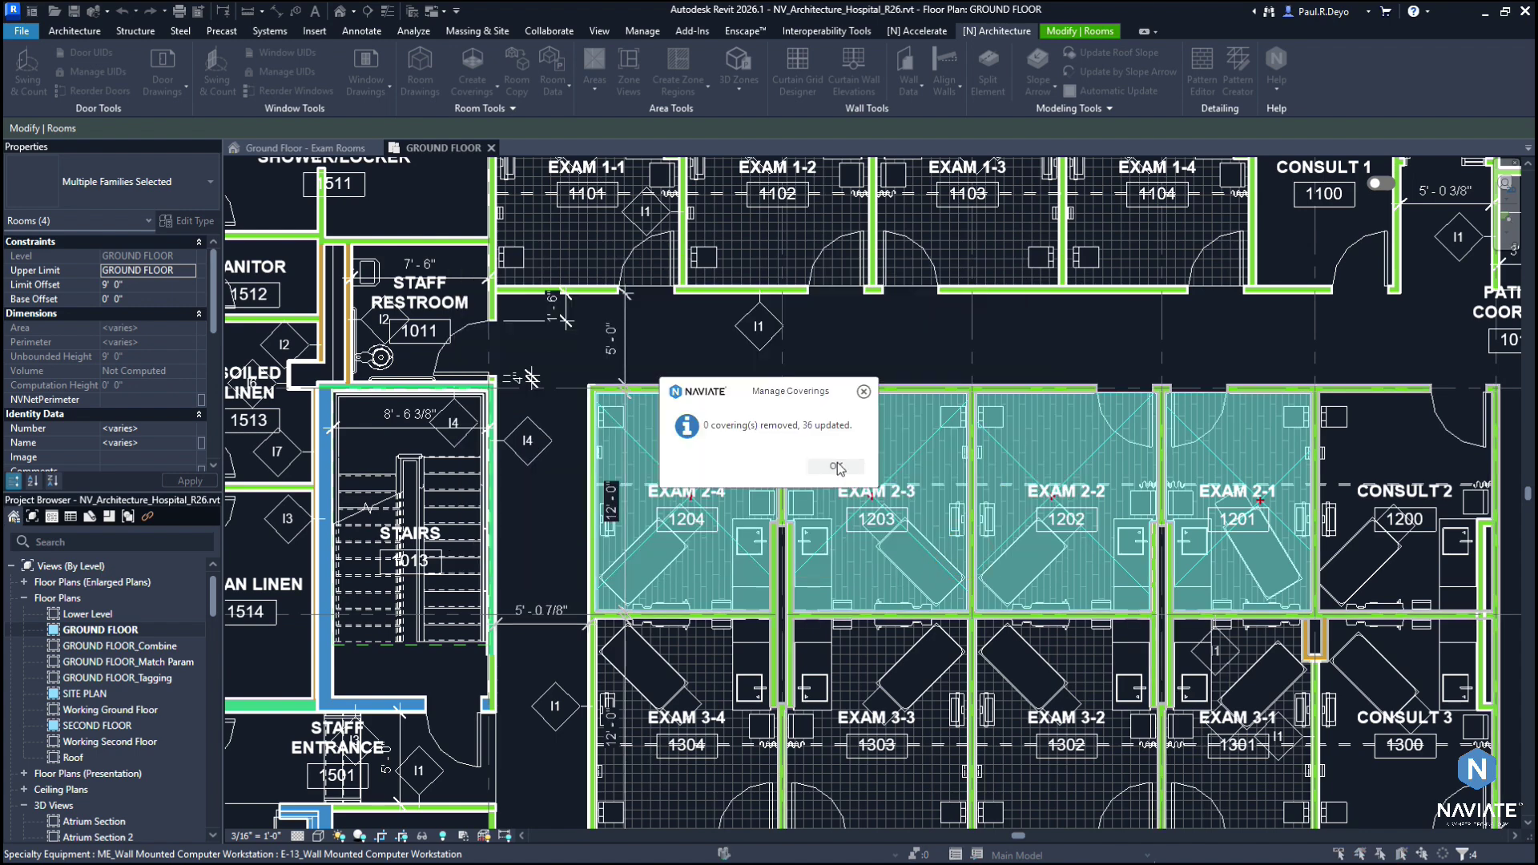
Acknowledge the 36-update result, view the Ground Floor - Exam Rooms 3D view, and clear the selection.
click(835, 467)
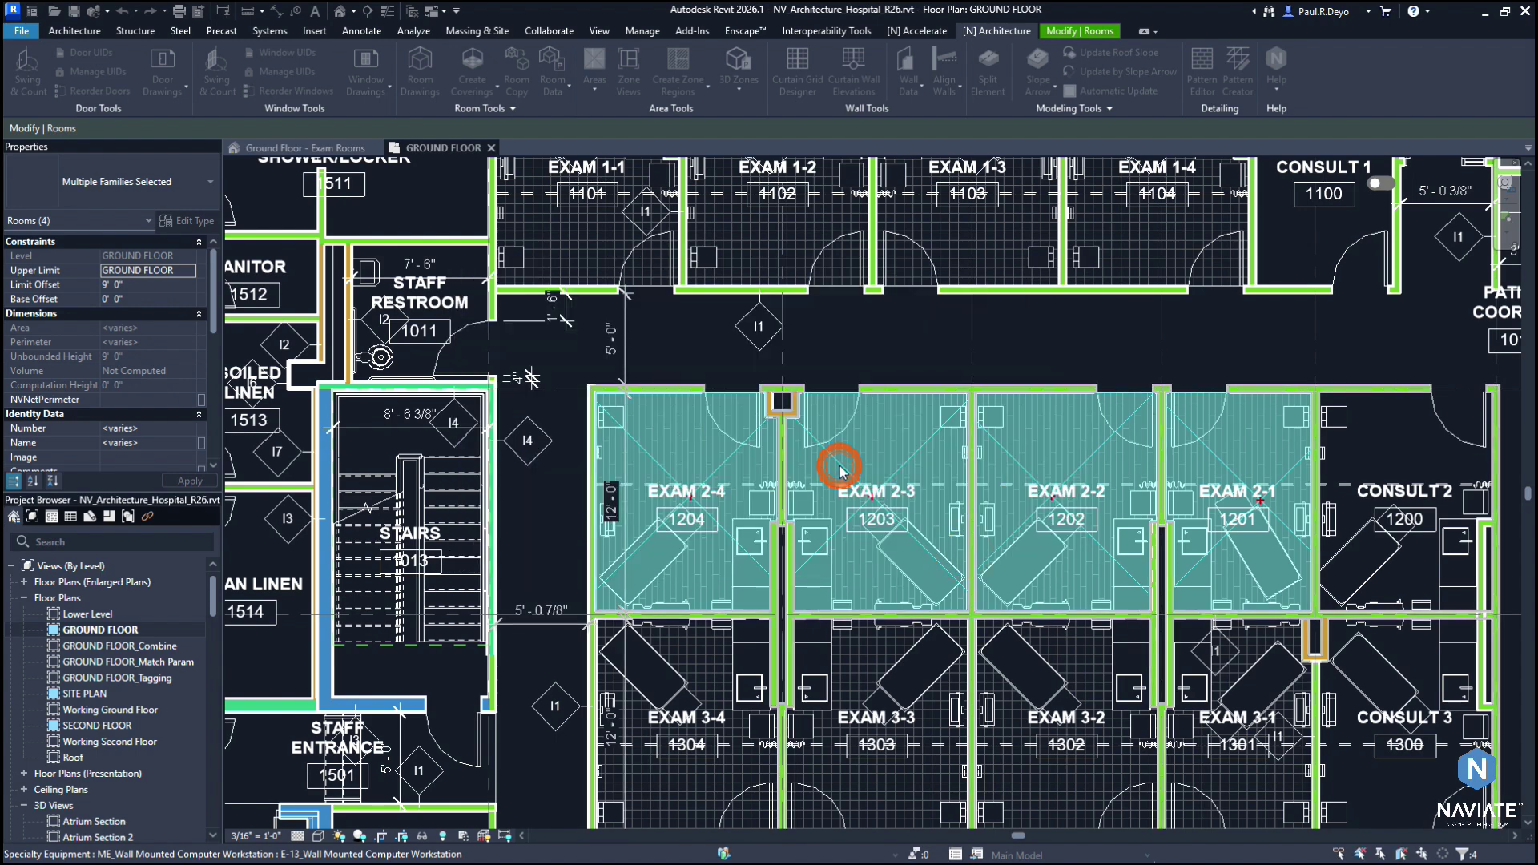
click(304, 147)
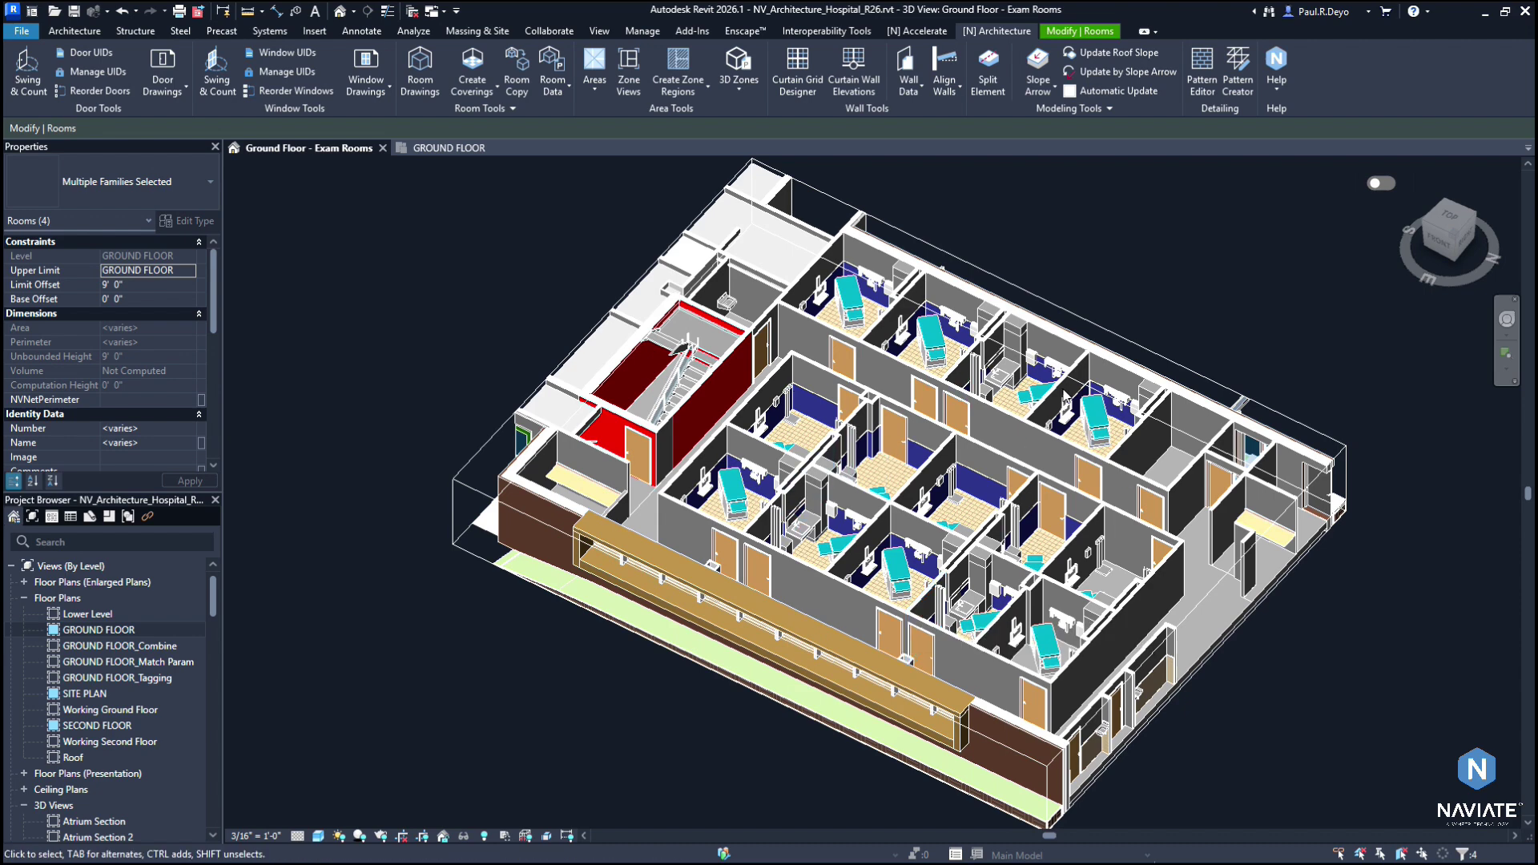
click(443, 262)
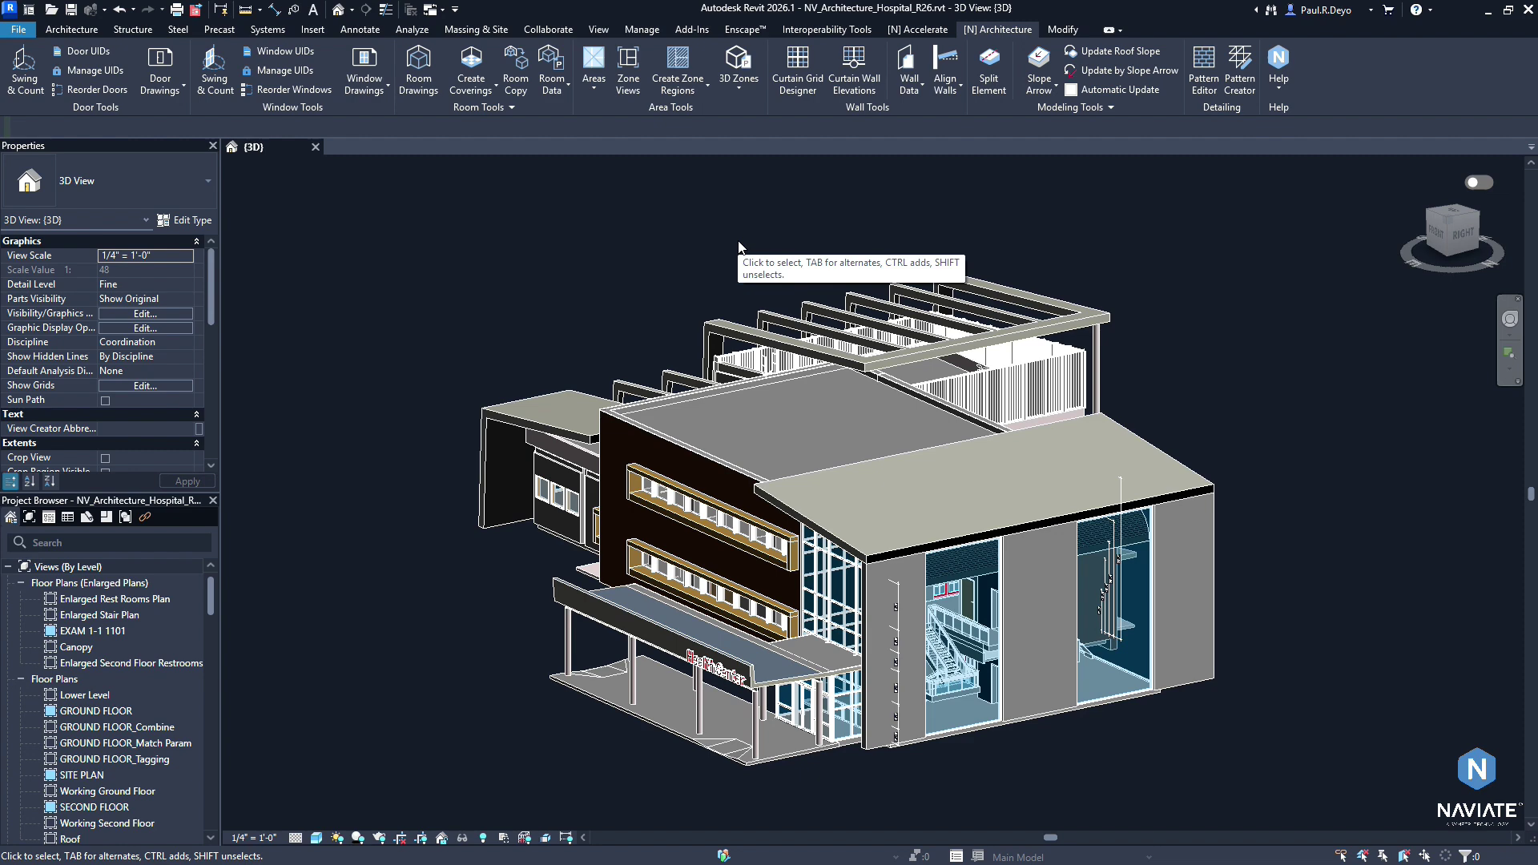
Open Curtain Grid Designer for both Waiting Room curtain walls, keeping the In-Session pattern.
click(967, 731)
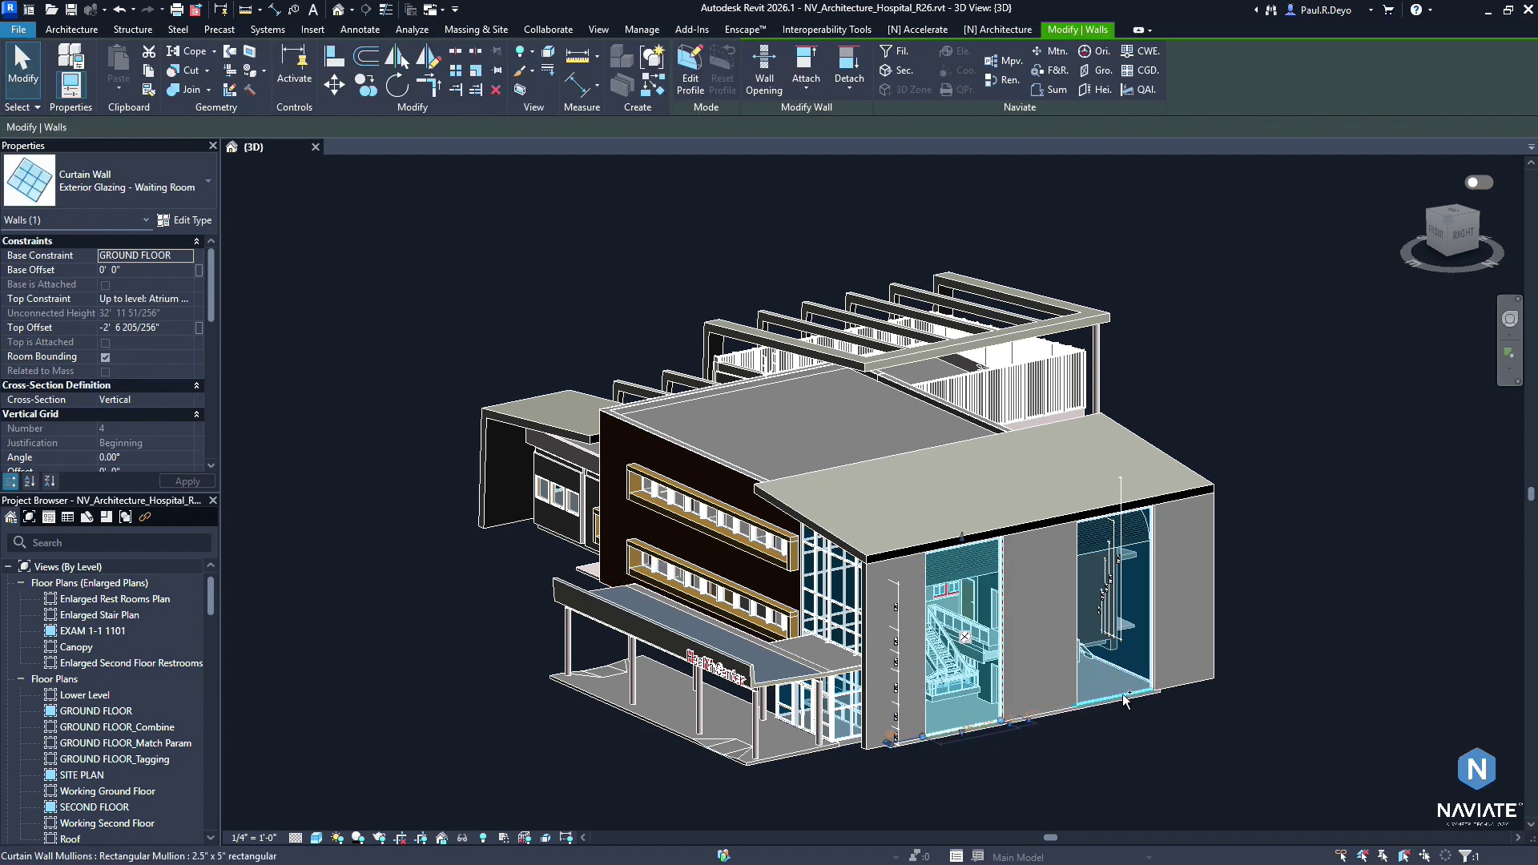
ctrl+click(1121, 694)
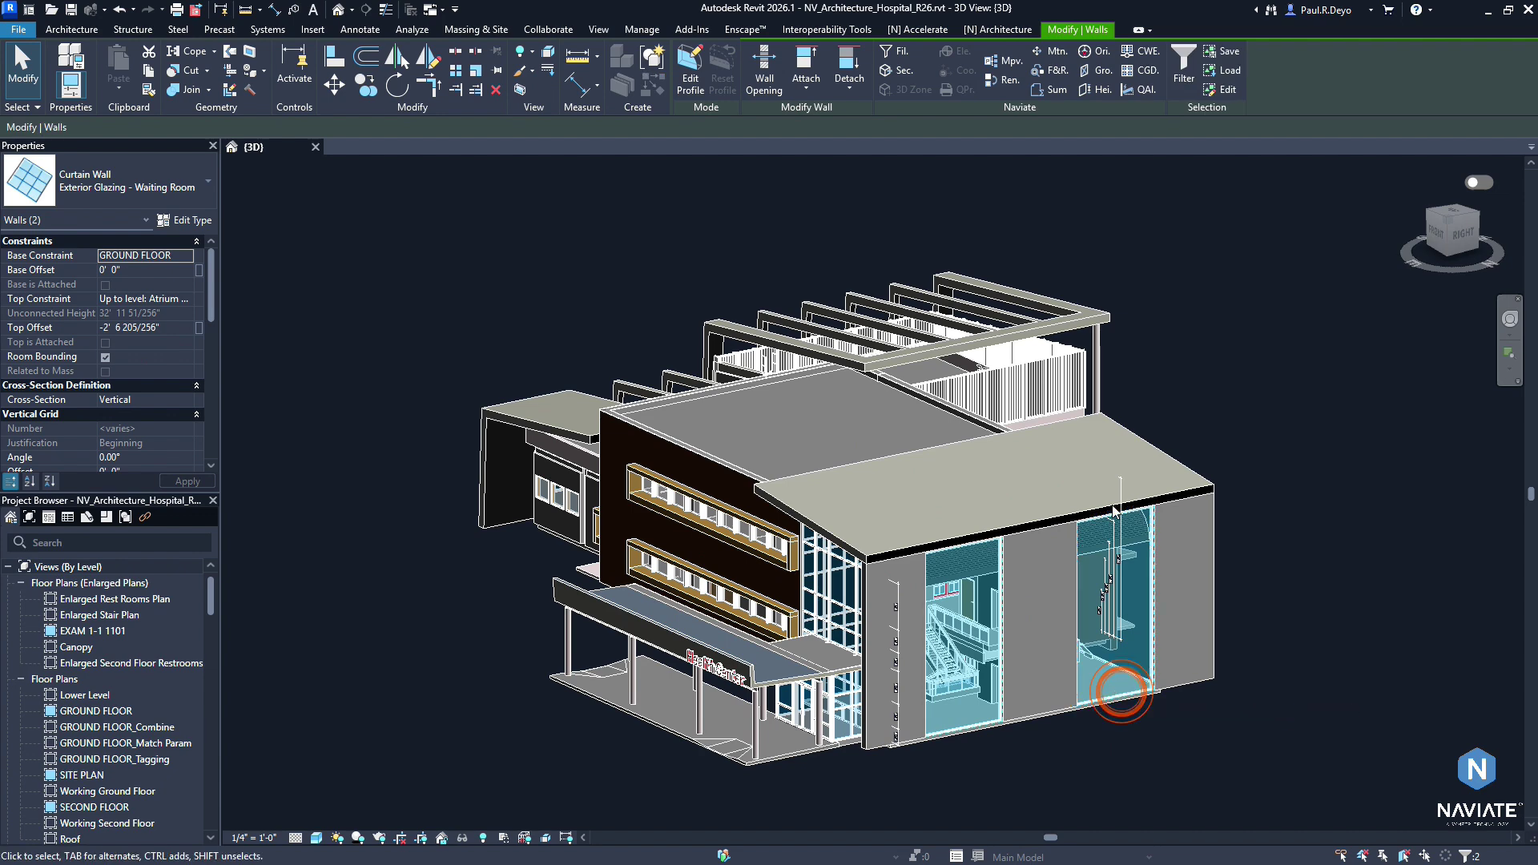
click(1011, 30)
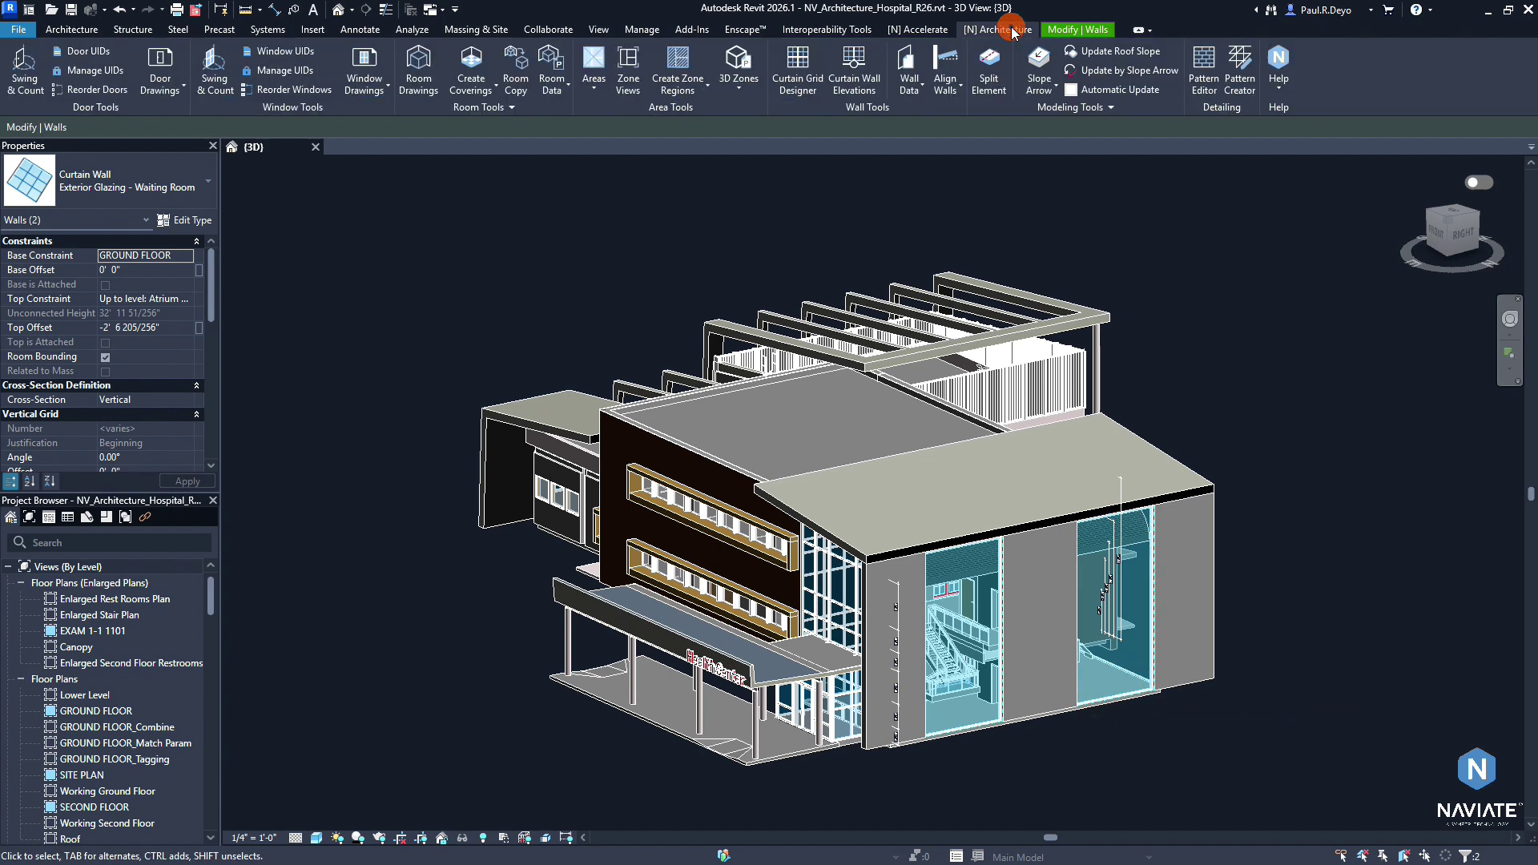
click(801, 68)
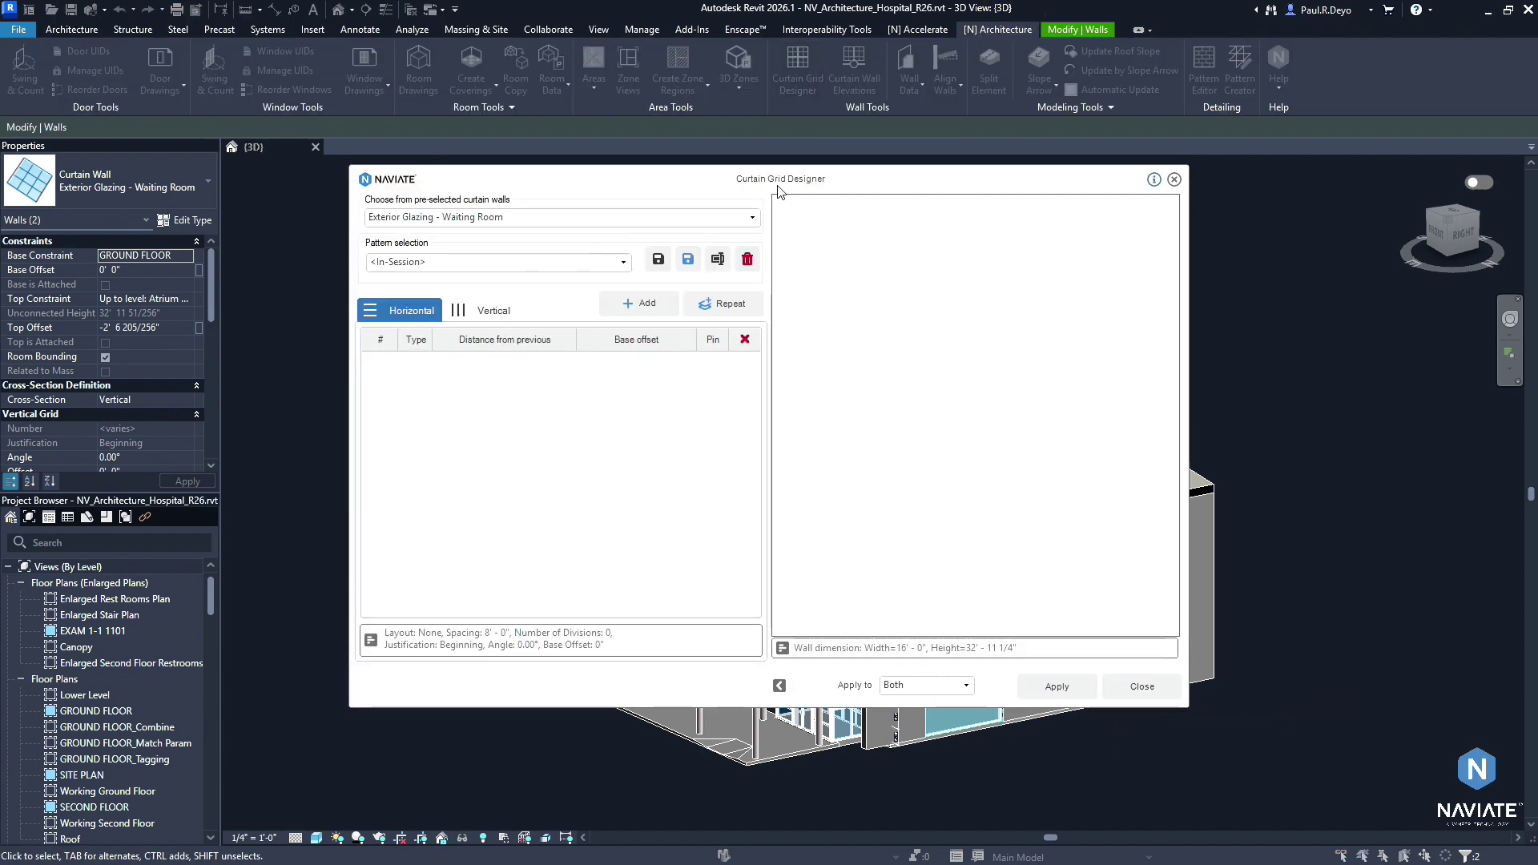
drag(635, 151, 590, 142)
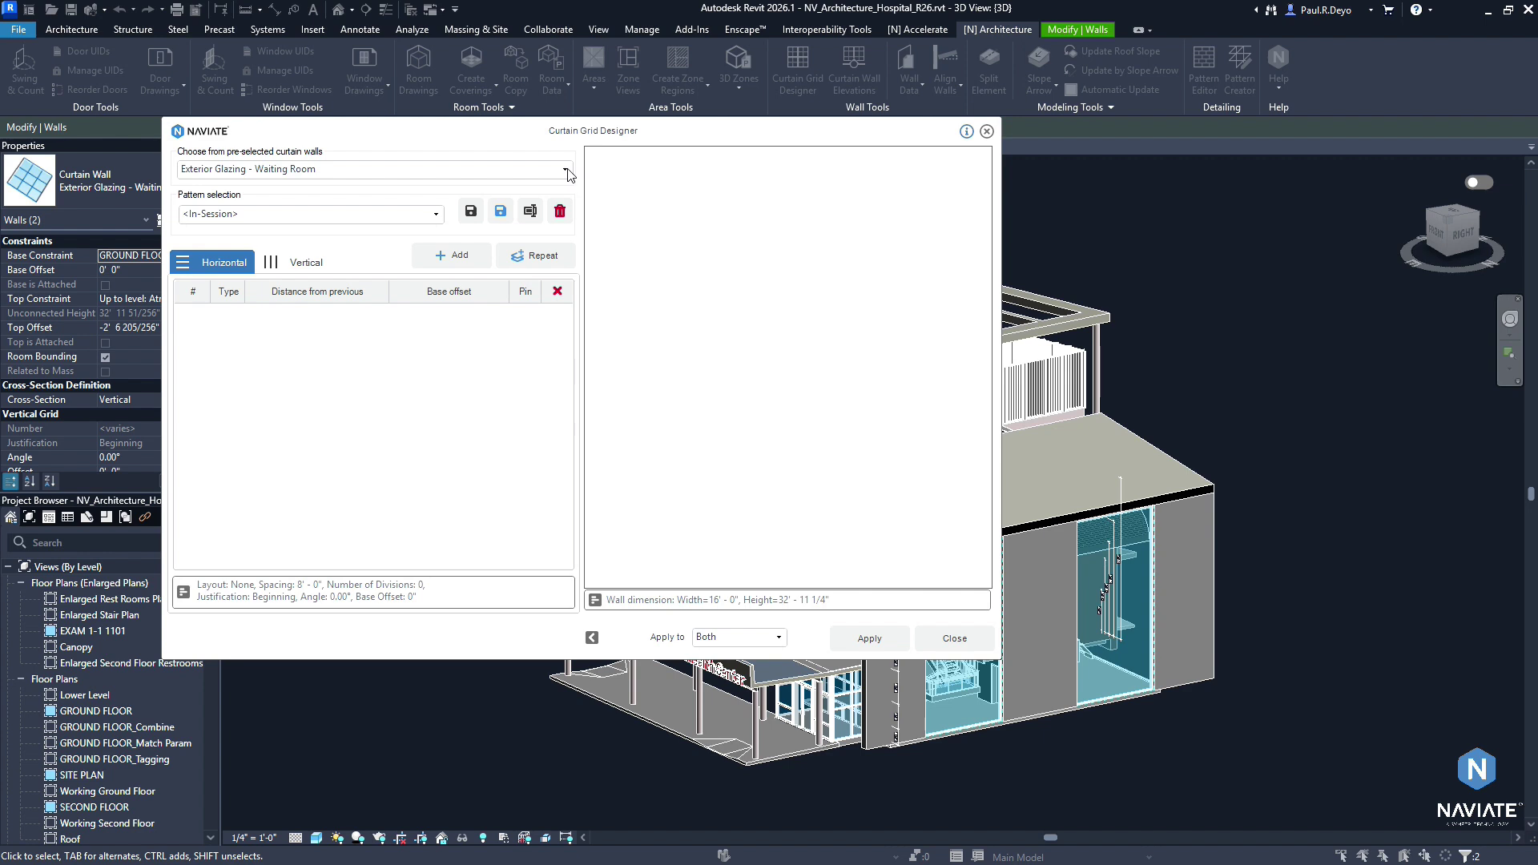
click(569, 173)
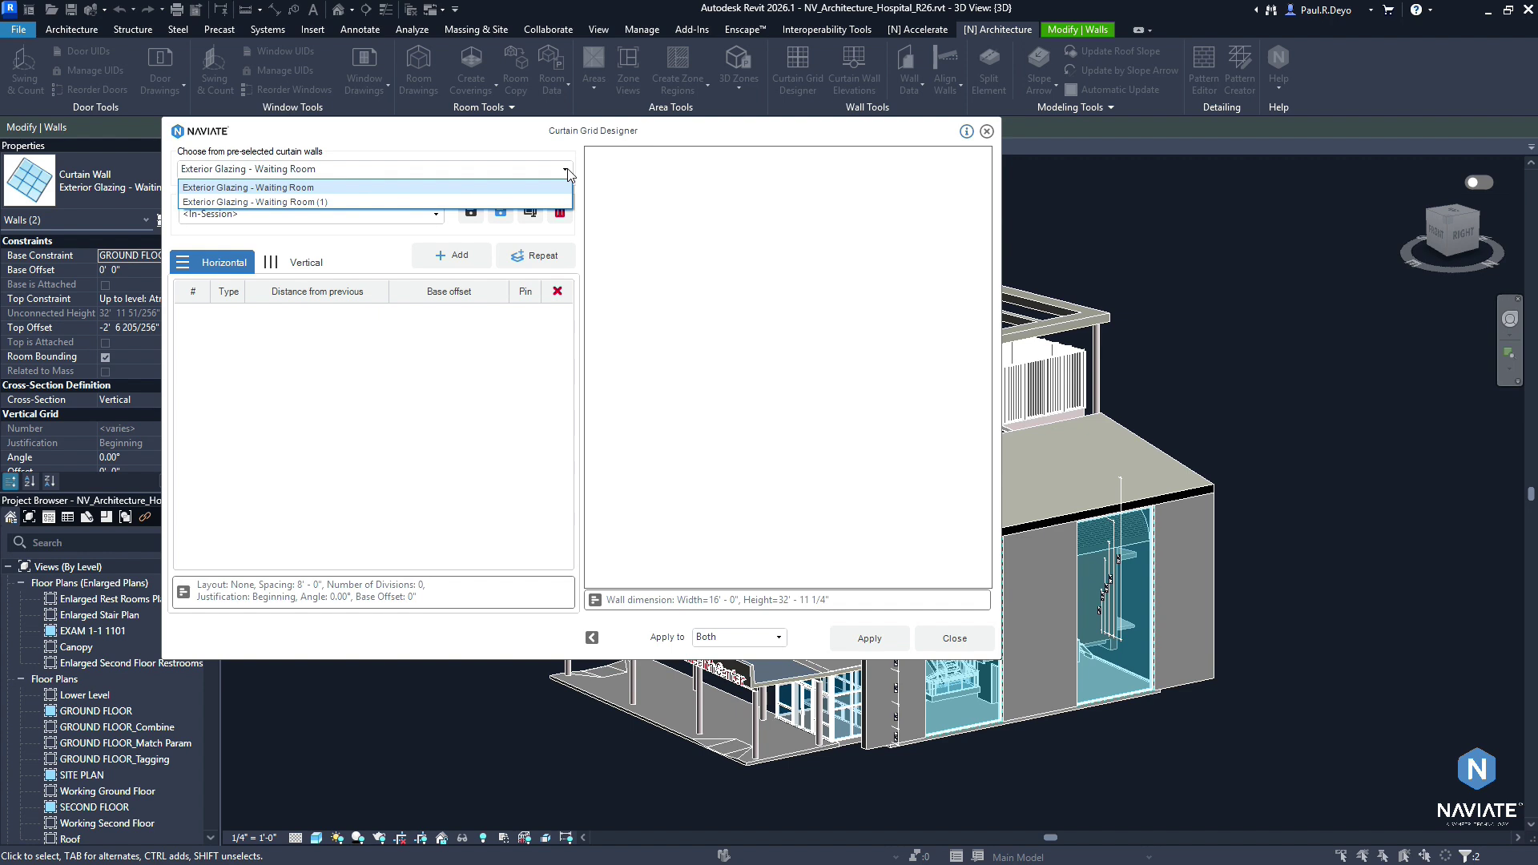
click(567, 172)
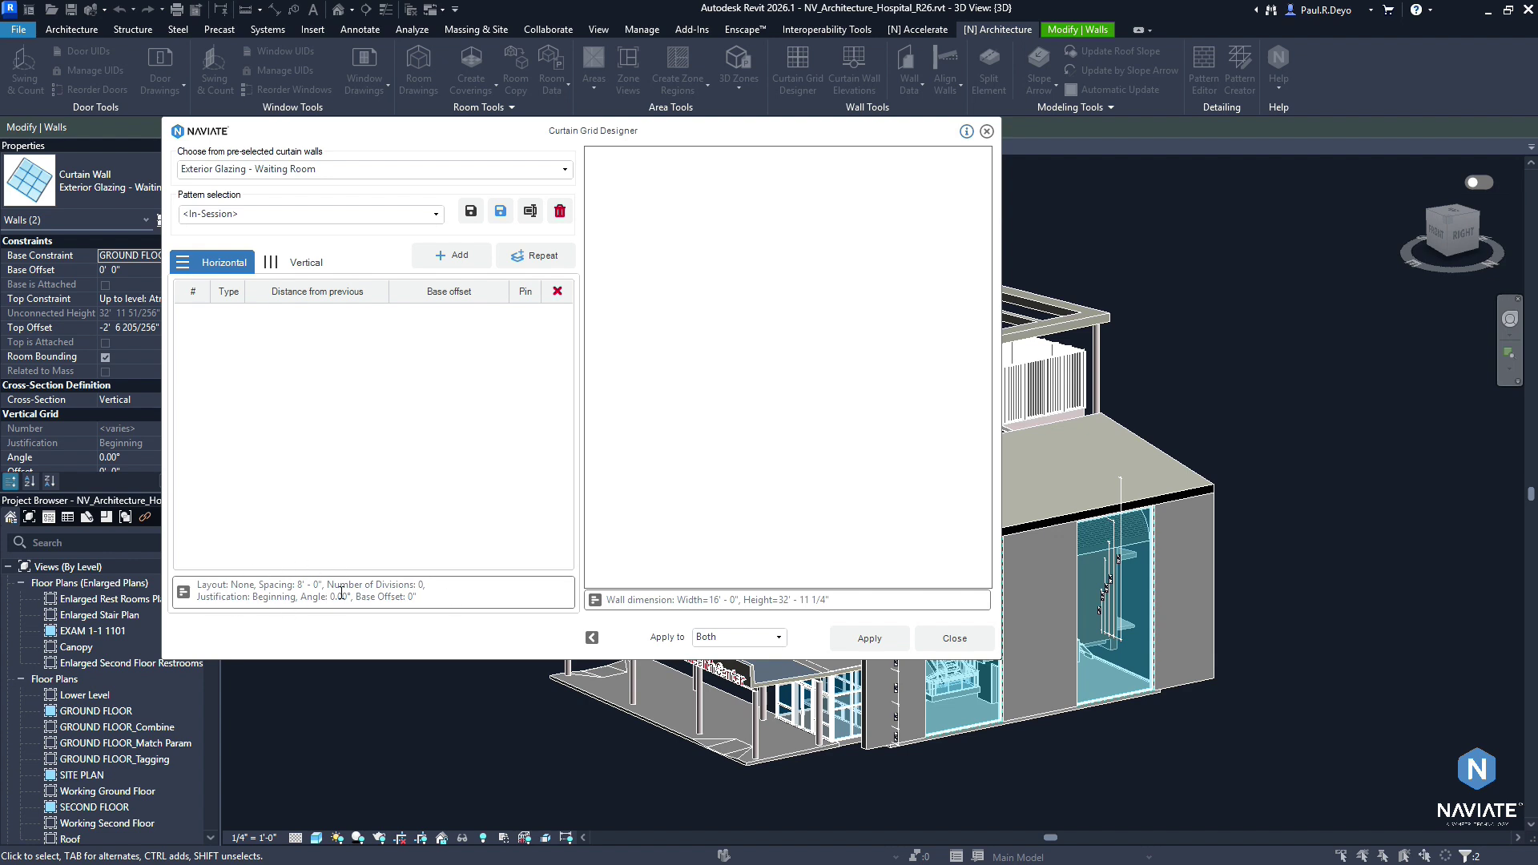
drag(525, 141, 615, 137)
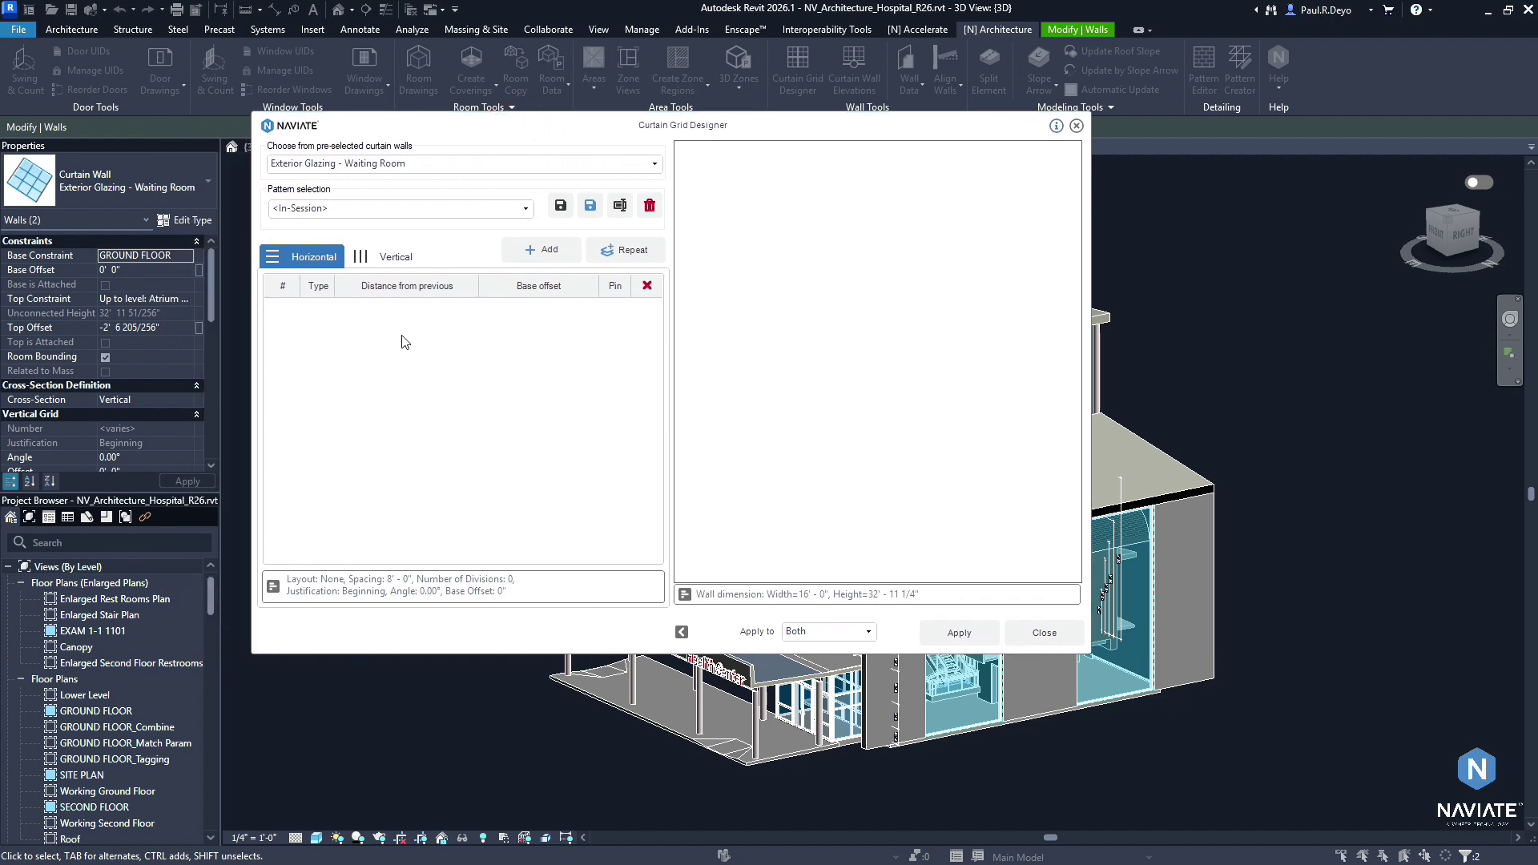
click(527, 212)
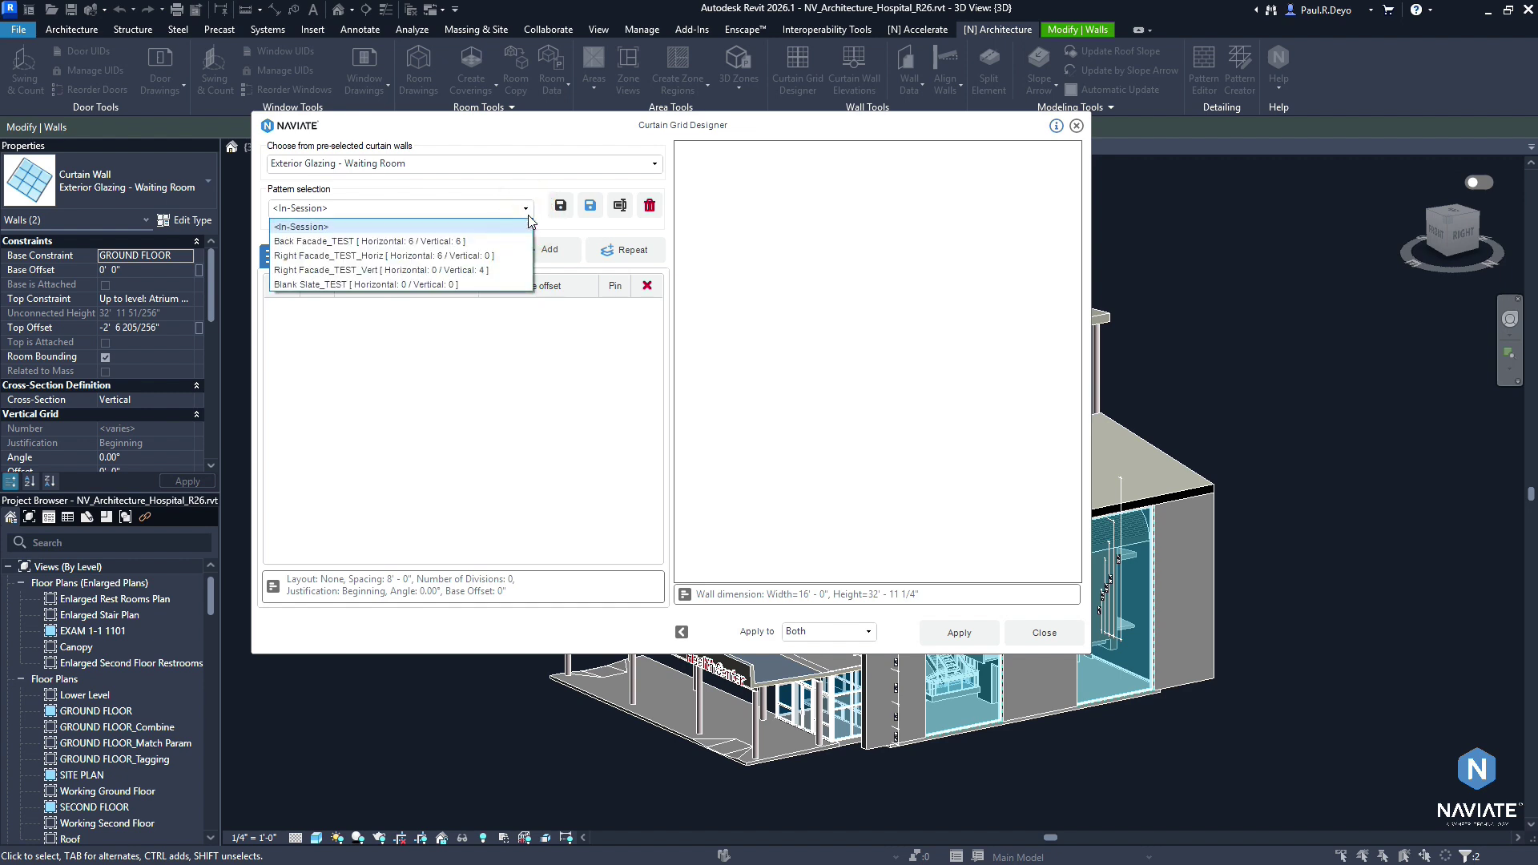
click(527, 215)
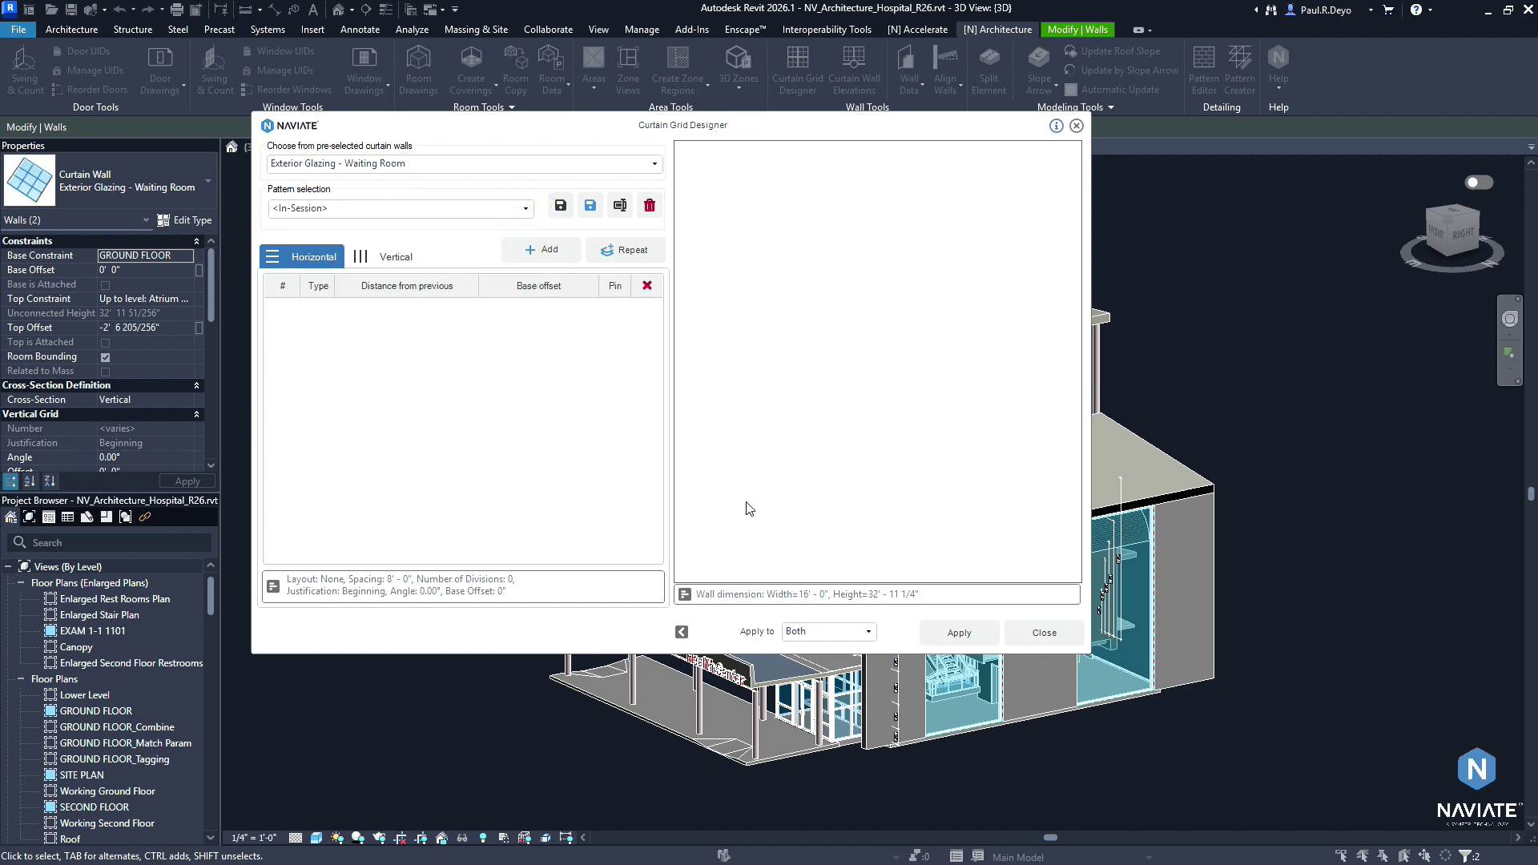
Add horizontal gridlines at a 5'-0" offset repeated up the whole wall.
click(549, 250)
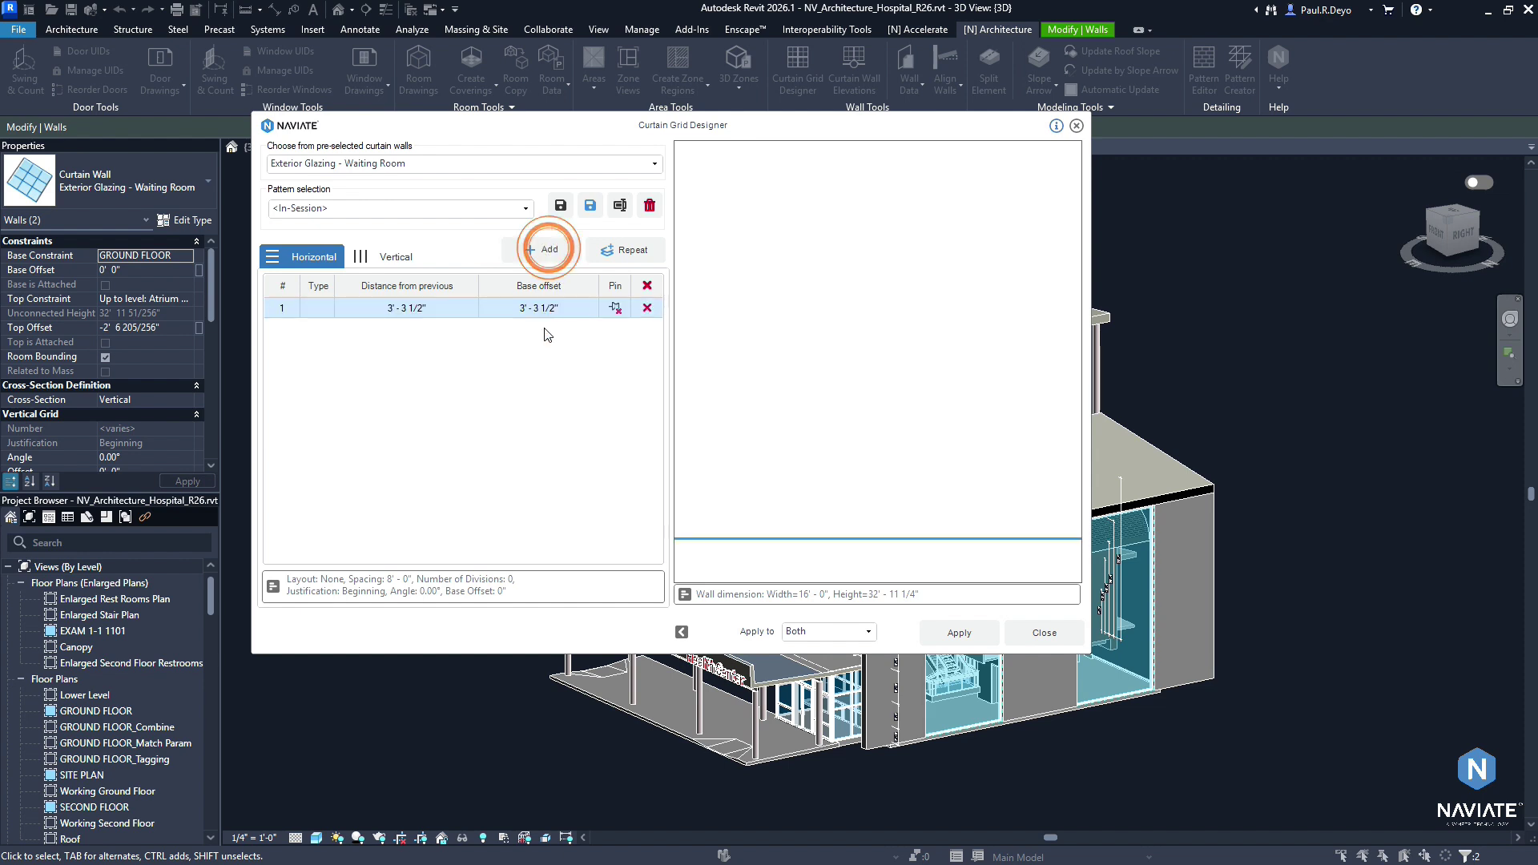
double_click(538, 307)
text(5 0)
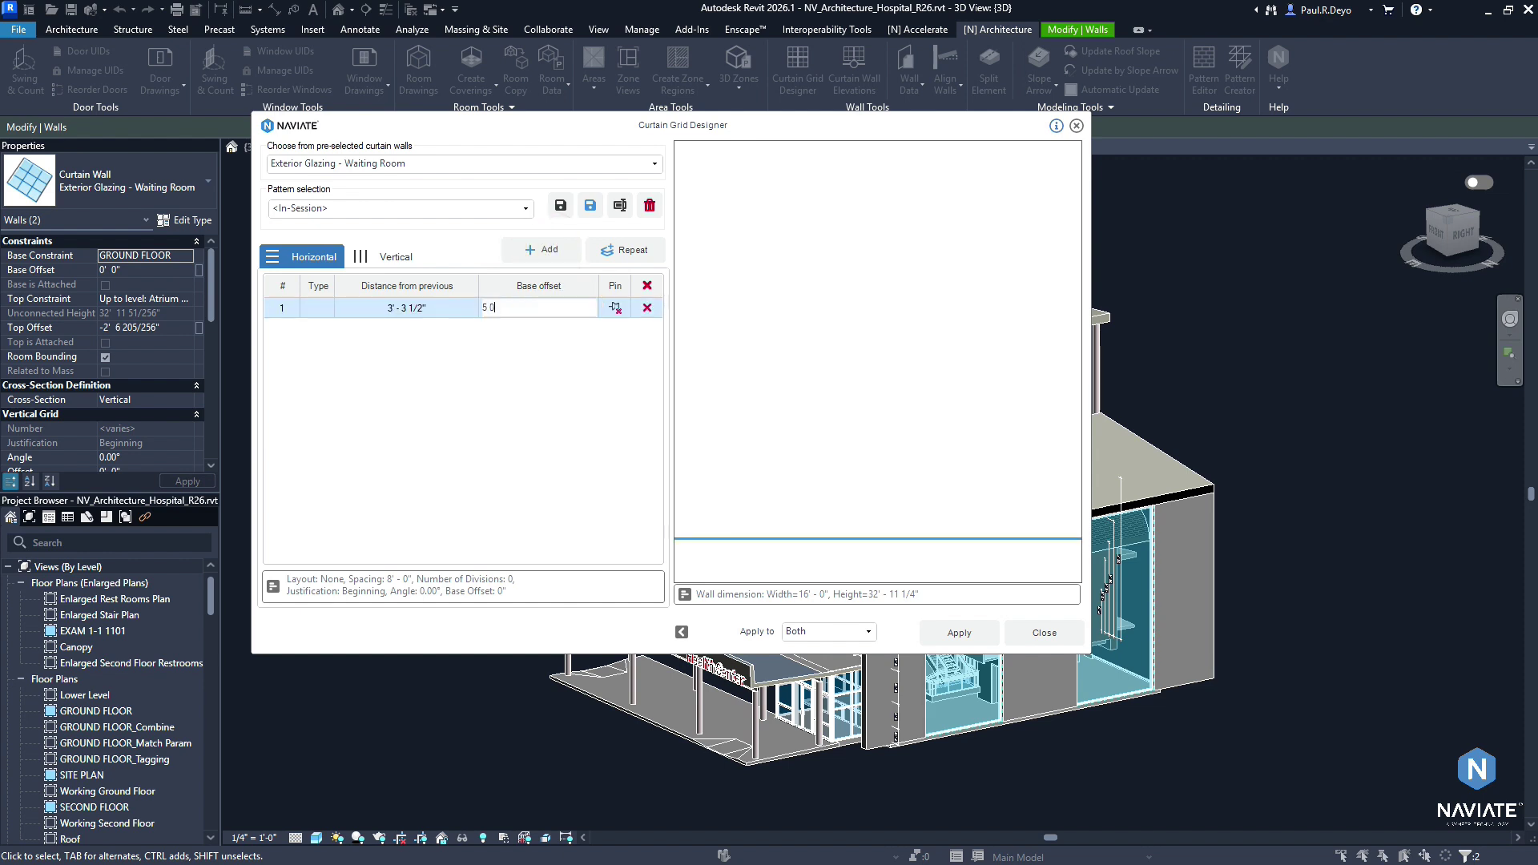
key(Return)
click(625, 249)
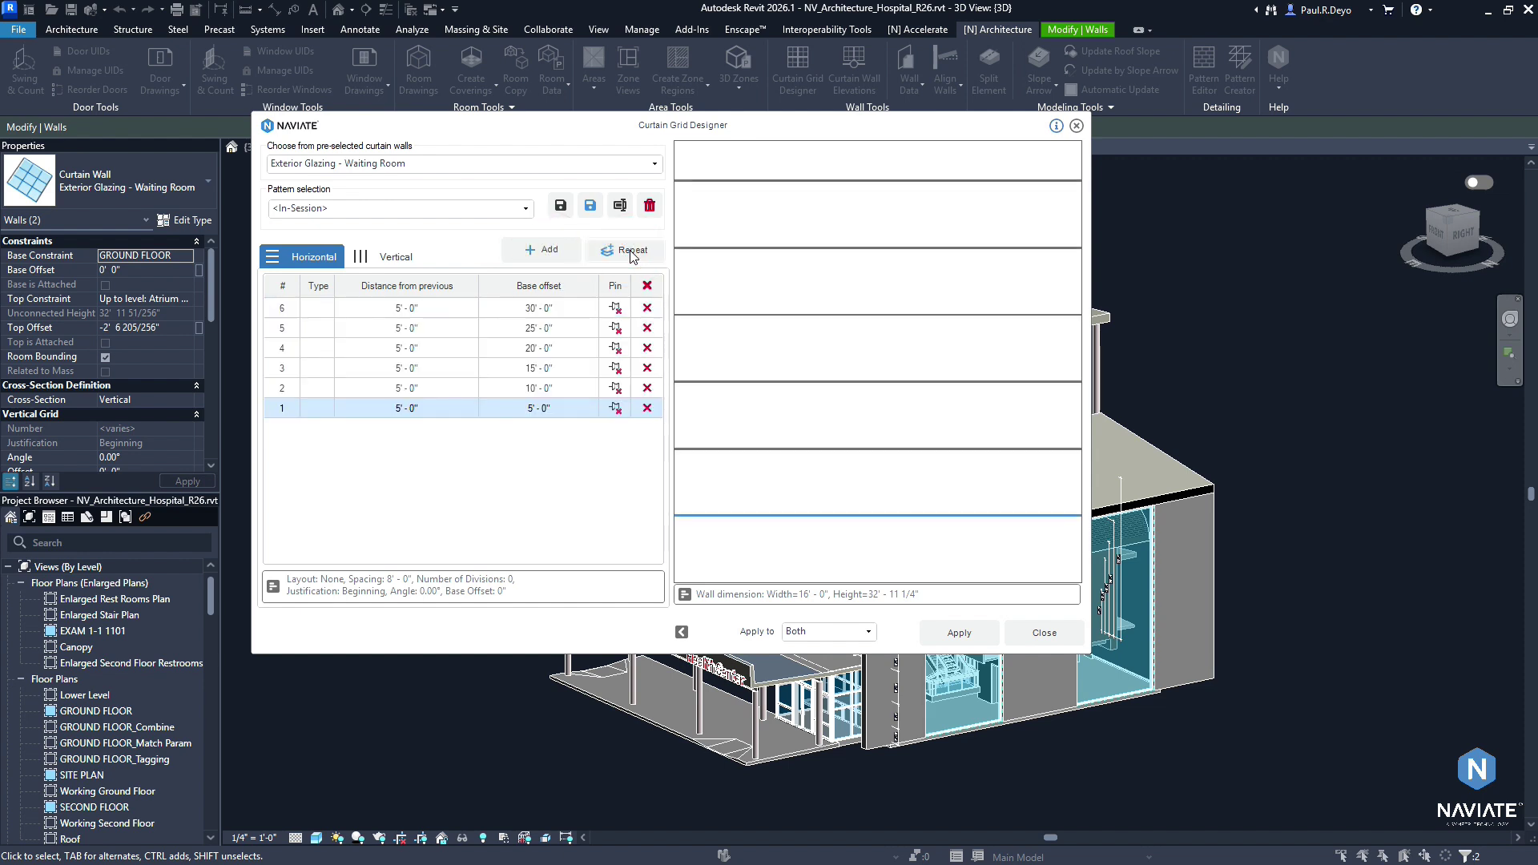
Add vertical gridlines every 4'-2" across the wall, then apply the grid and close.
click(394, 257)
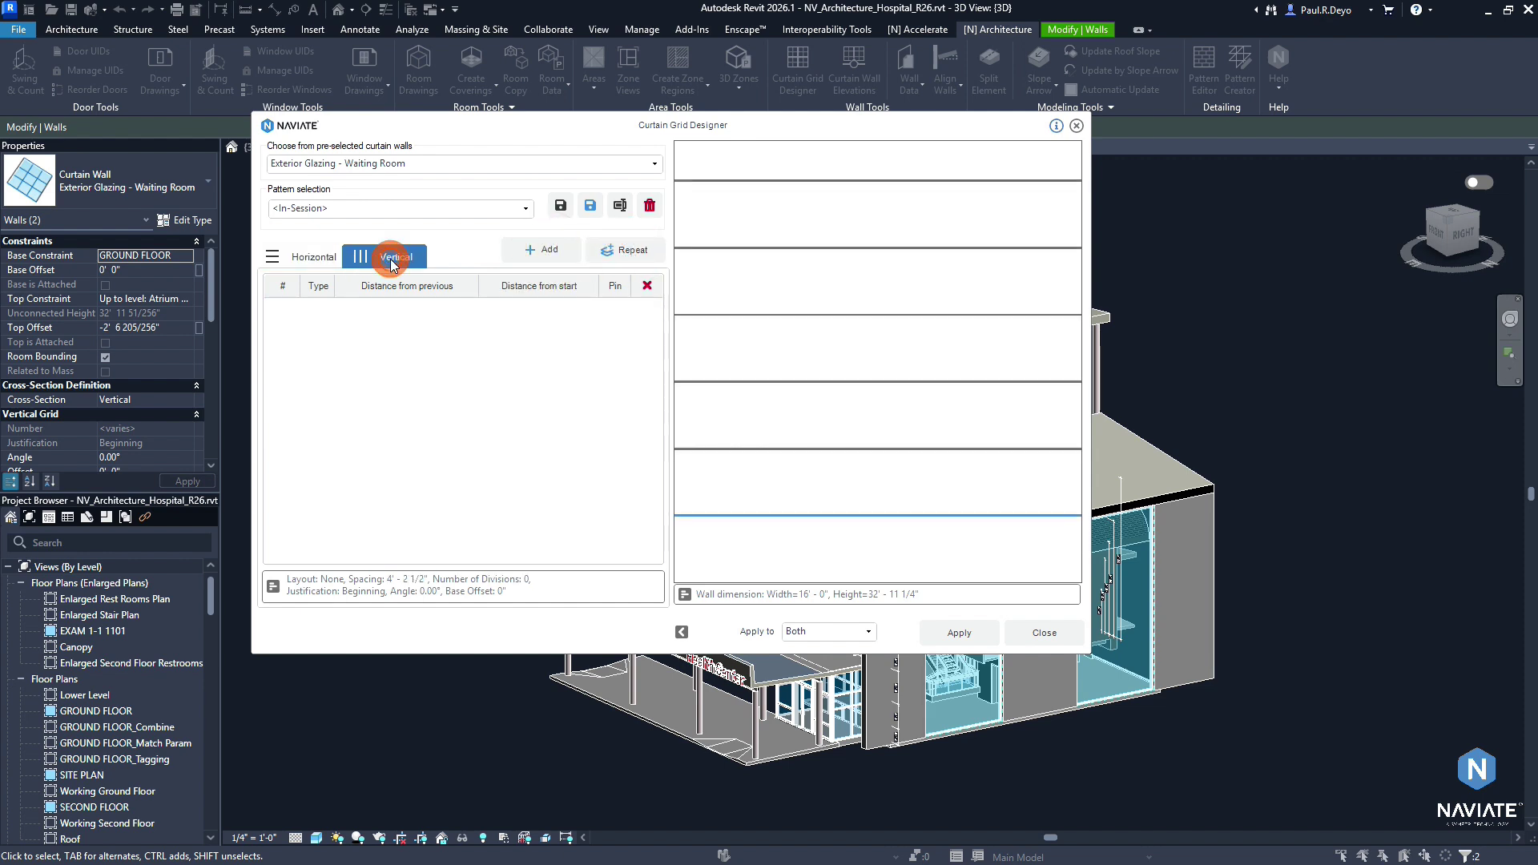
click(547, 251)
double_click(538, 307)
text(4 2)
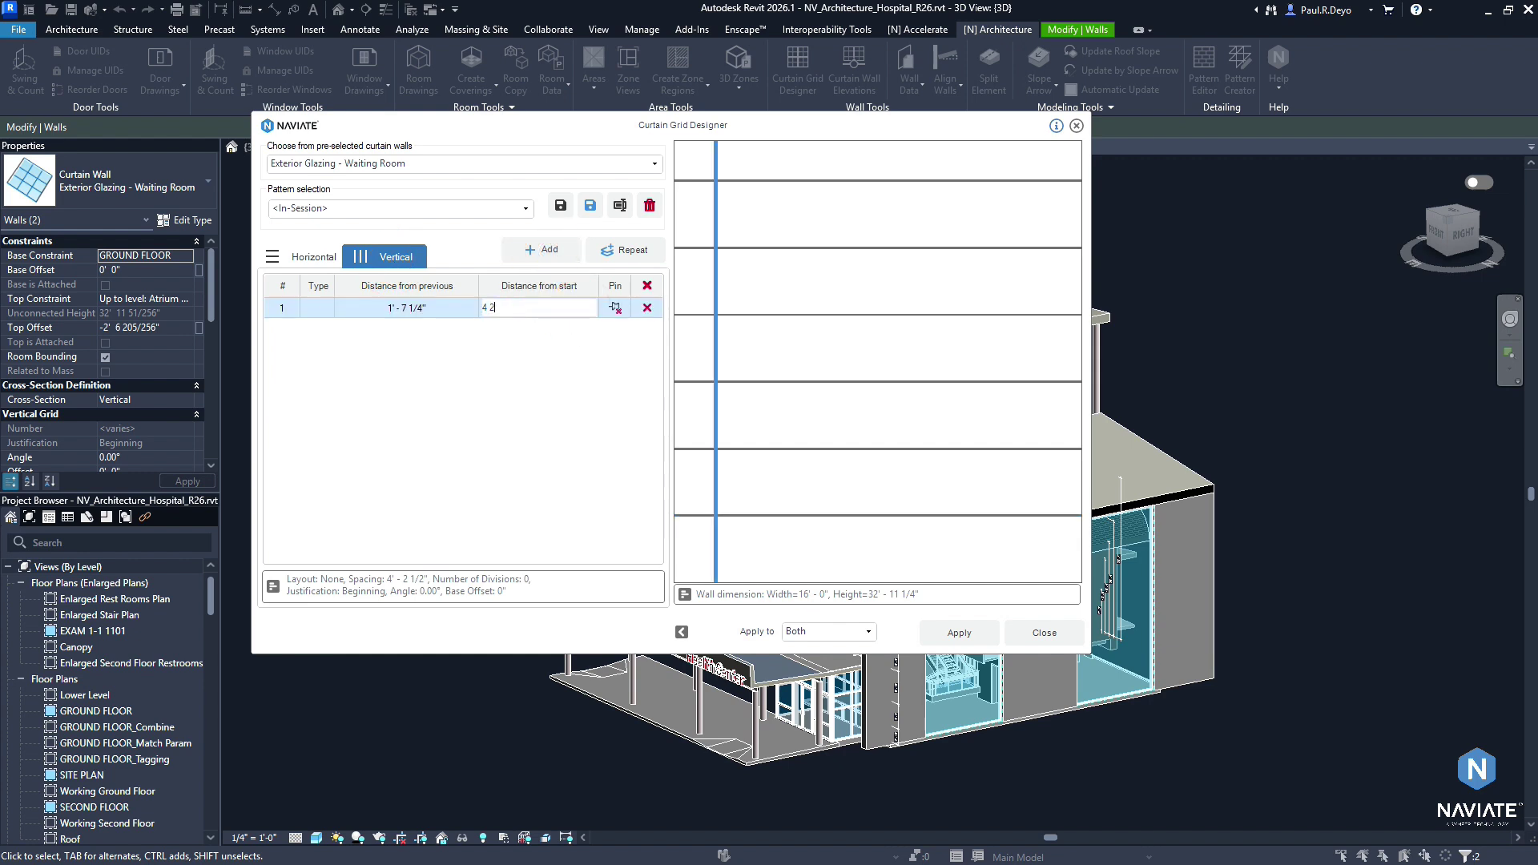
key(Return)
click(625, 250)
click(957, 632)
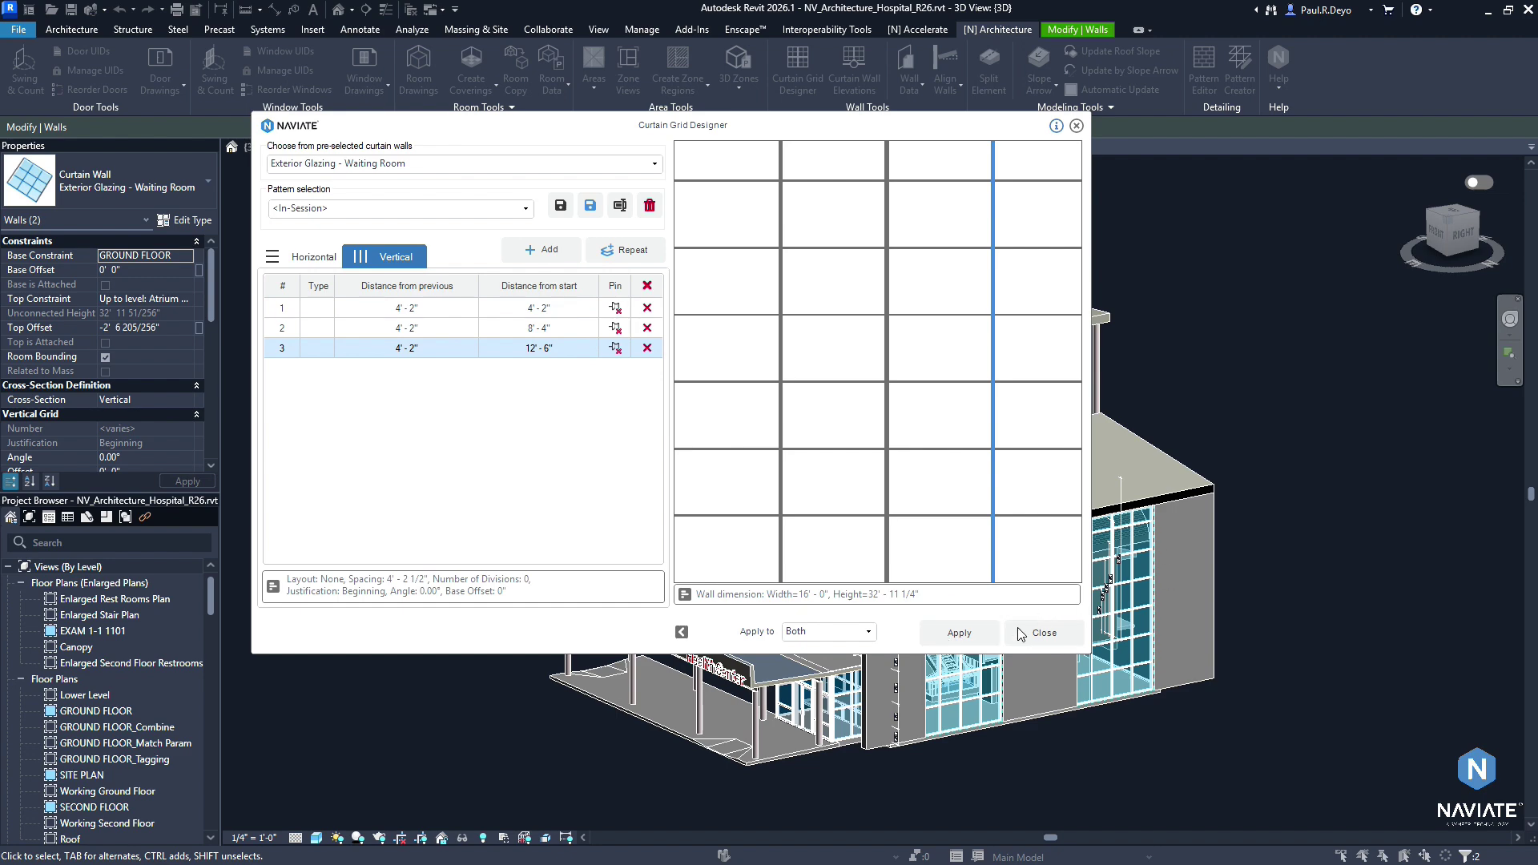
click(1042, 634)
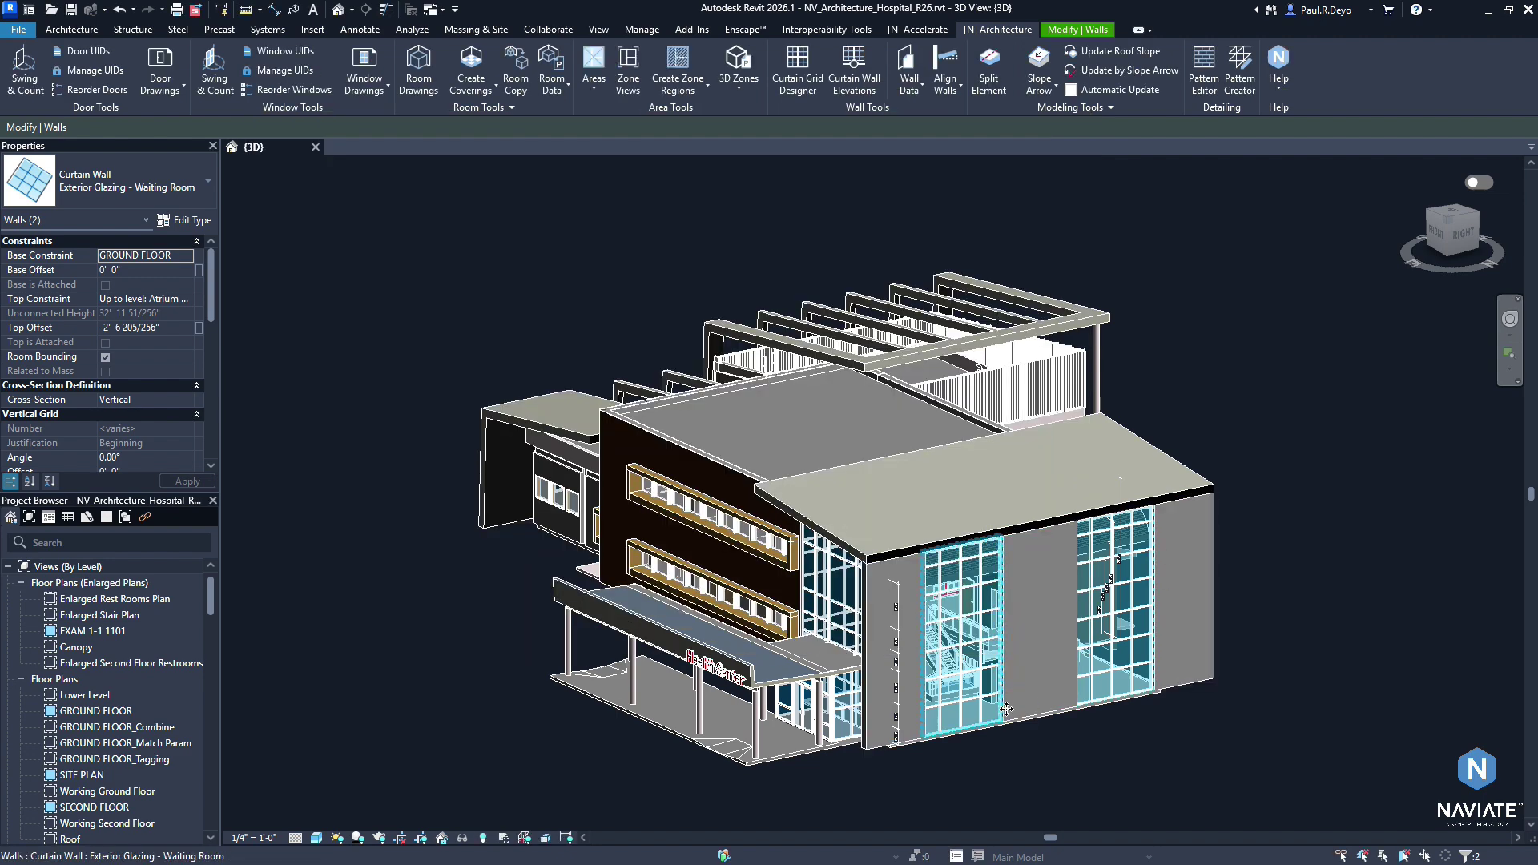
scroll(1010, 733, up, 5)
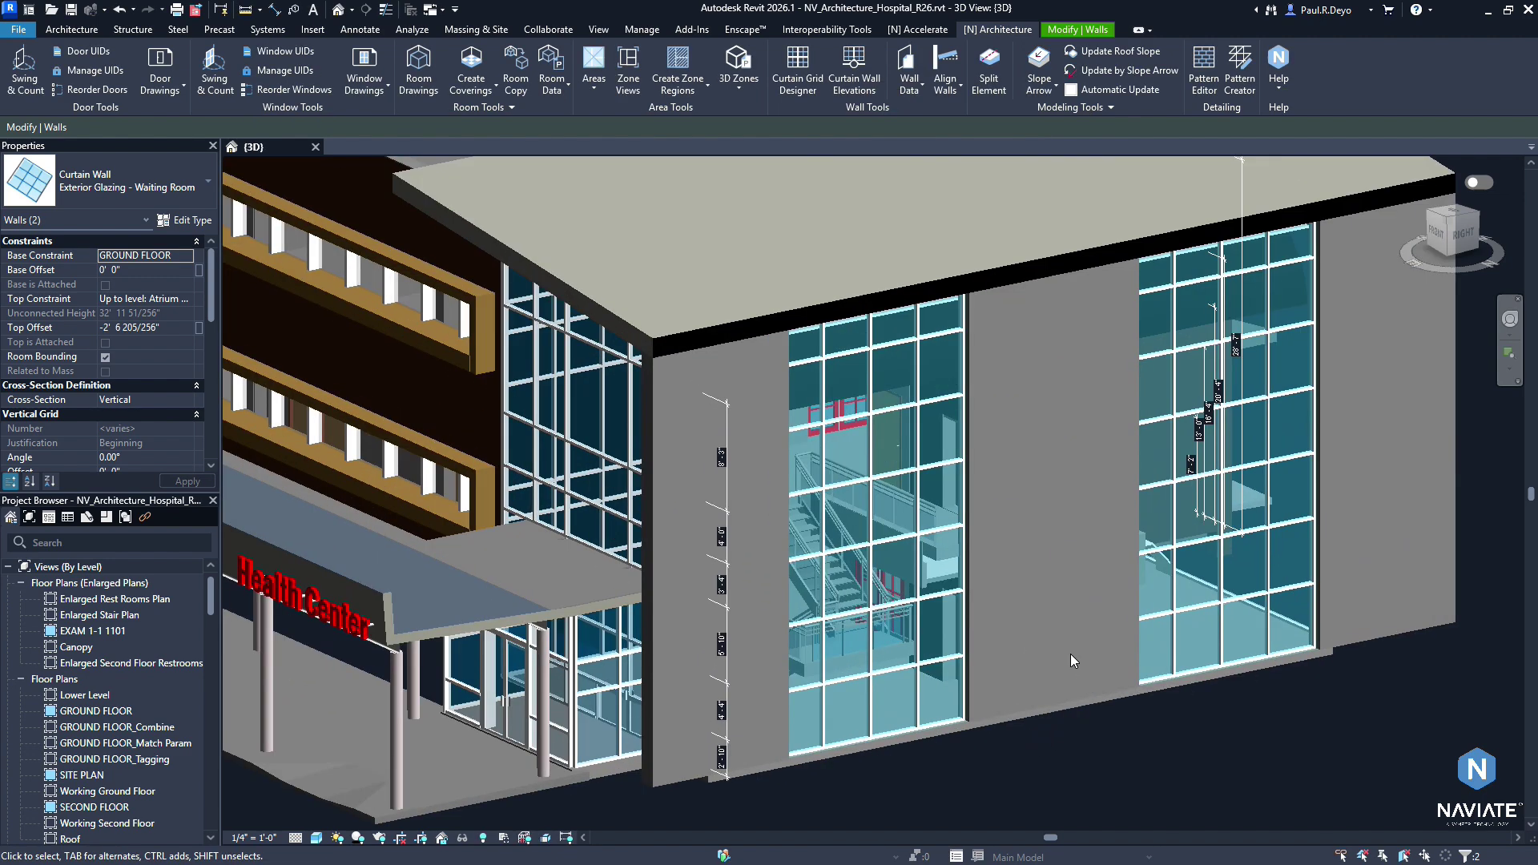
scroll(1050, 705, down, 1)
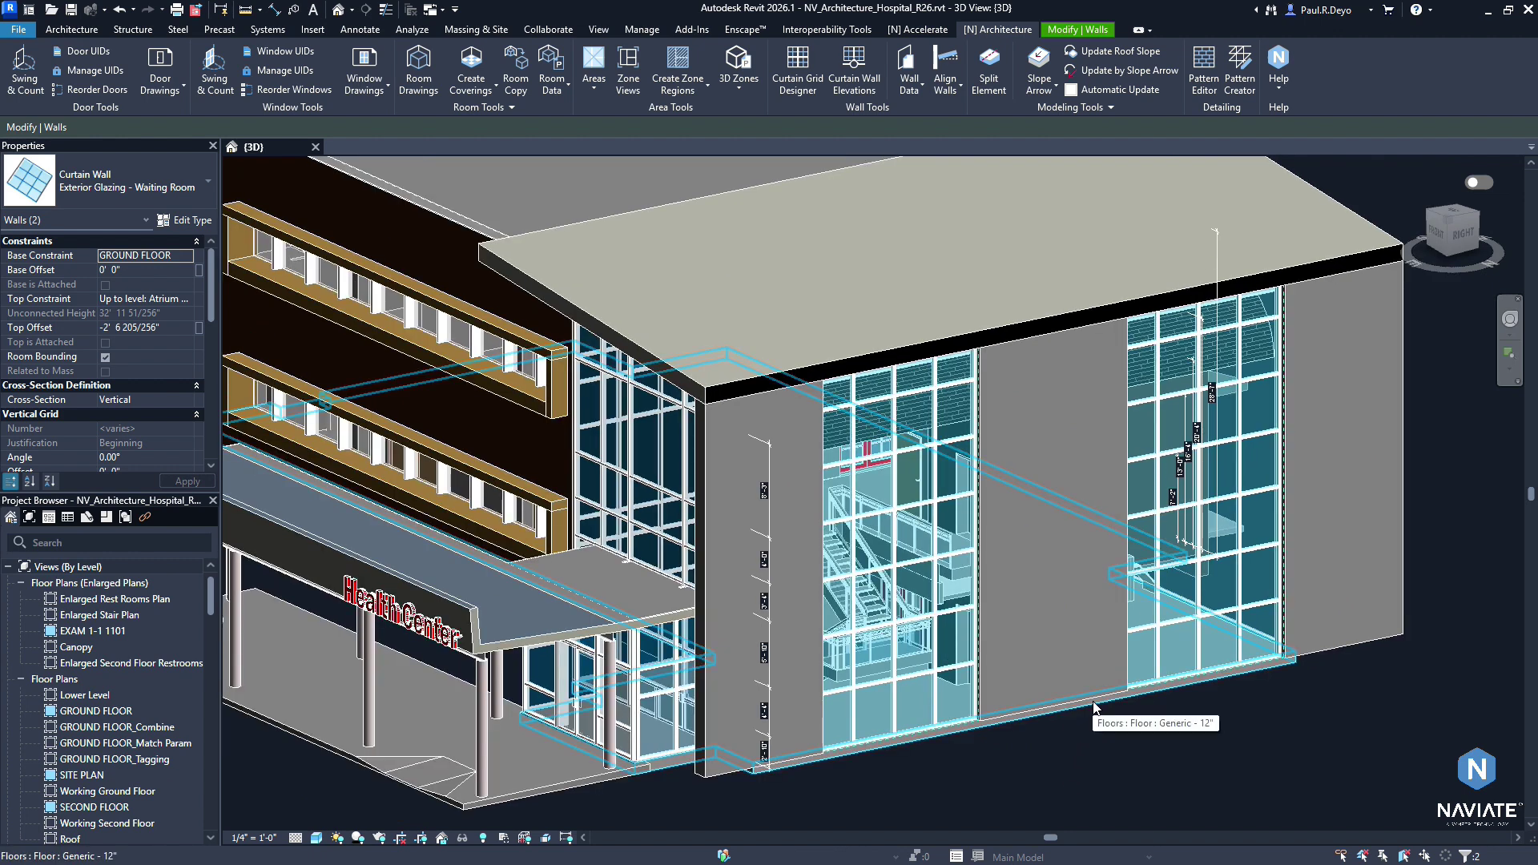
click(802, 73)
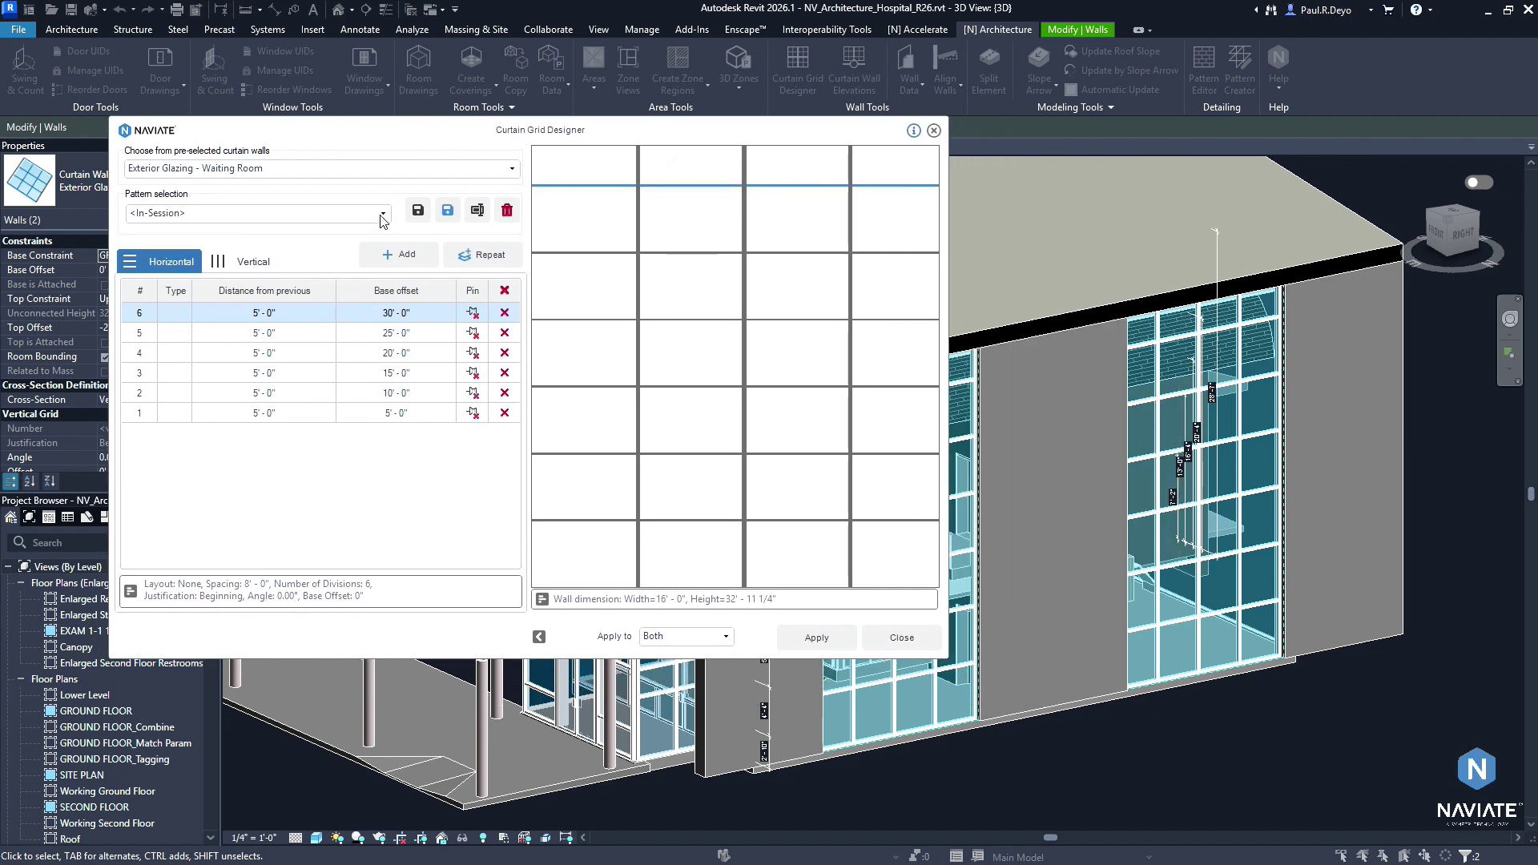
Apply the Right Facade_TEST_Horiz pattern and confirm deleting the three vertical gridlines.
click(383, 215)
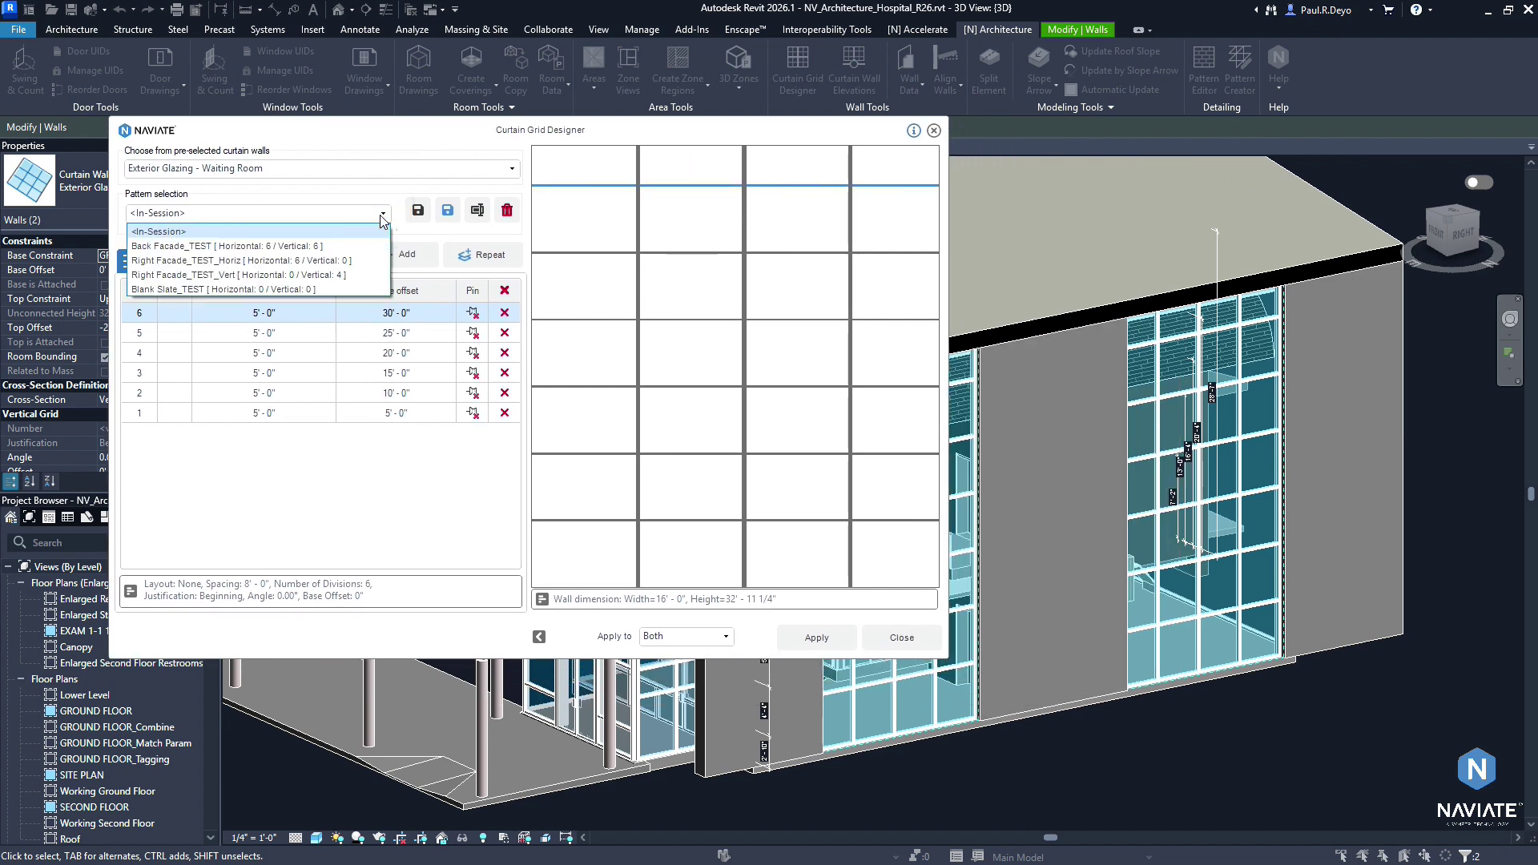
click(341, 261)
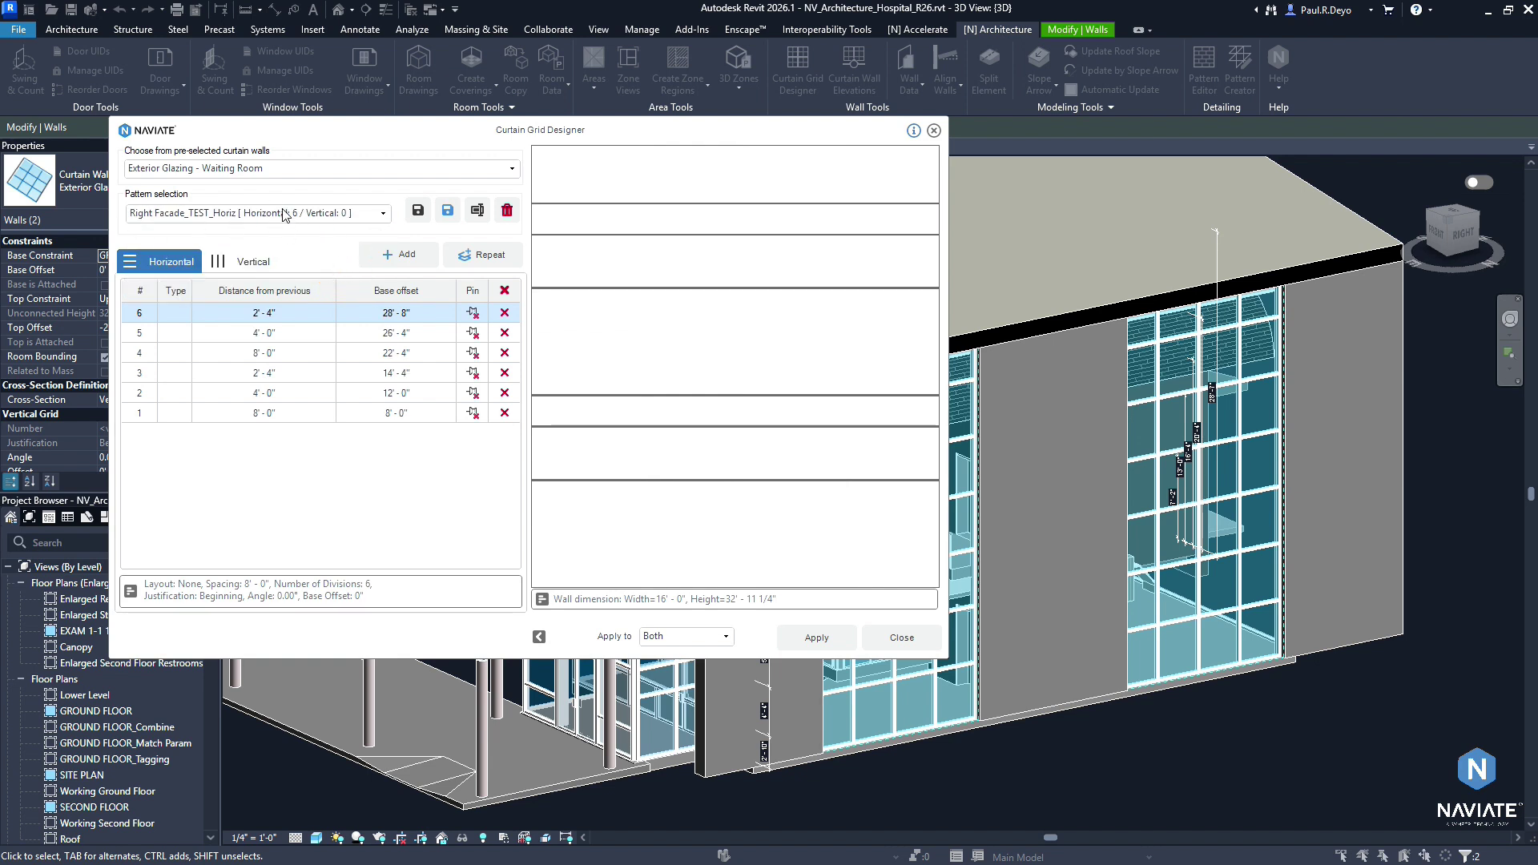
click(817, 637)
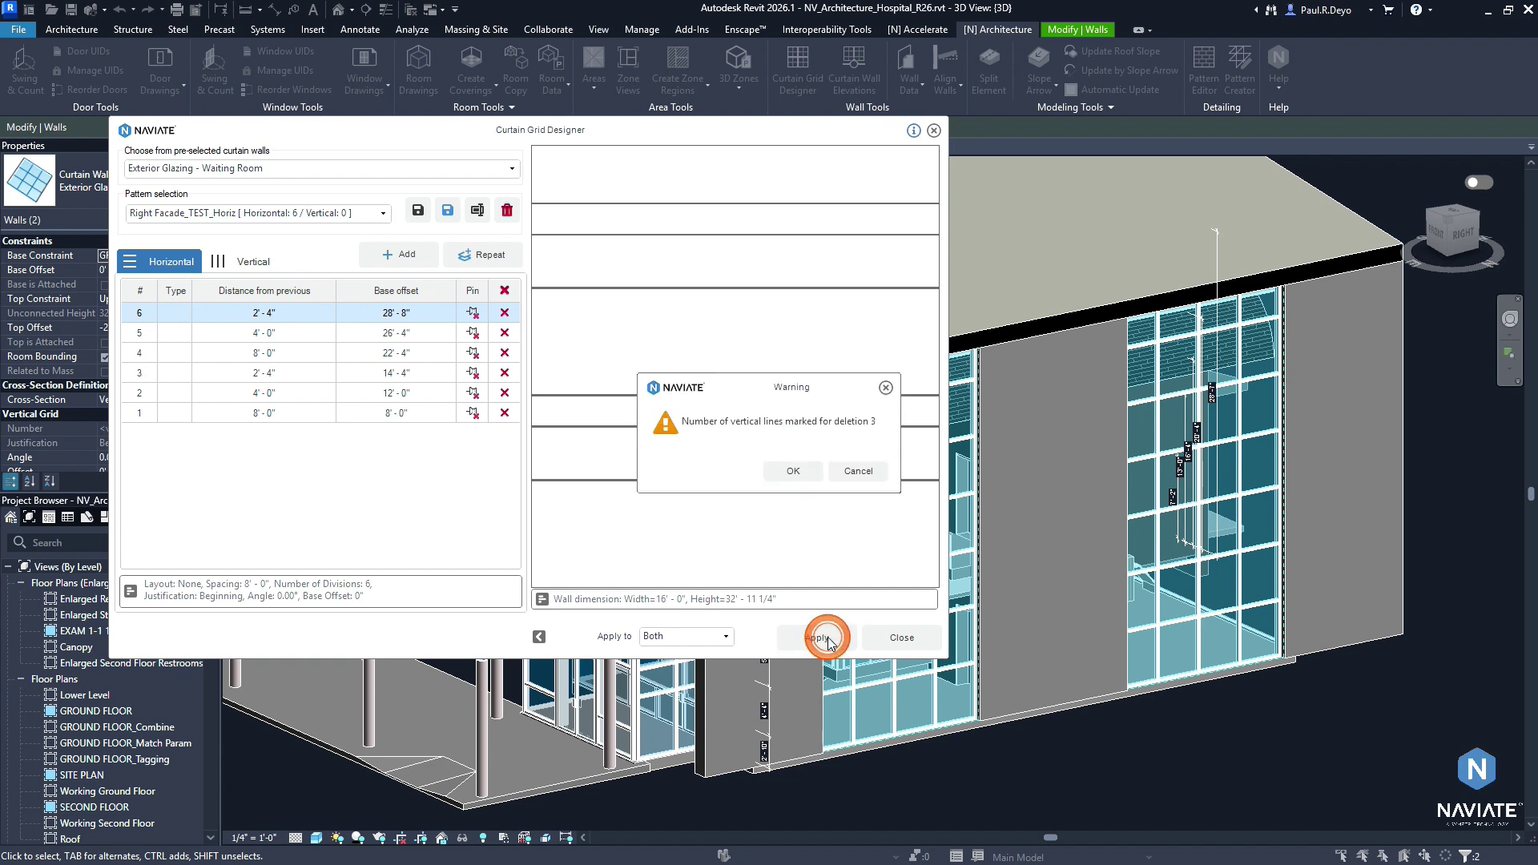
click(793, 473)
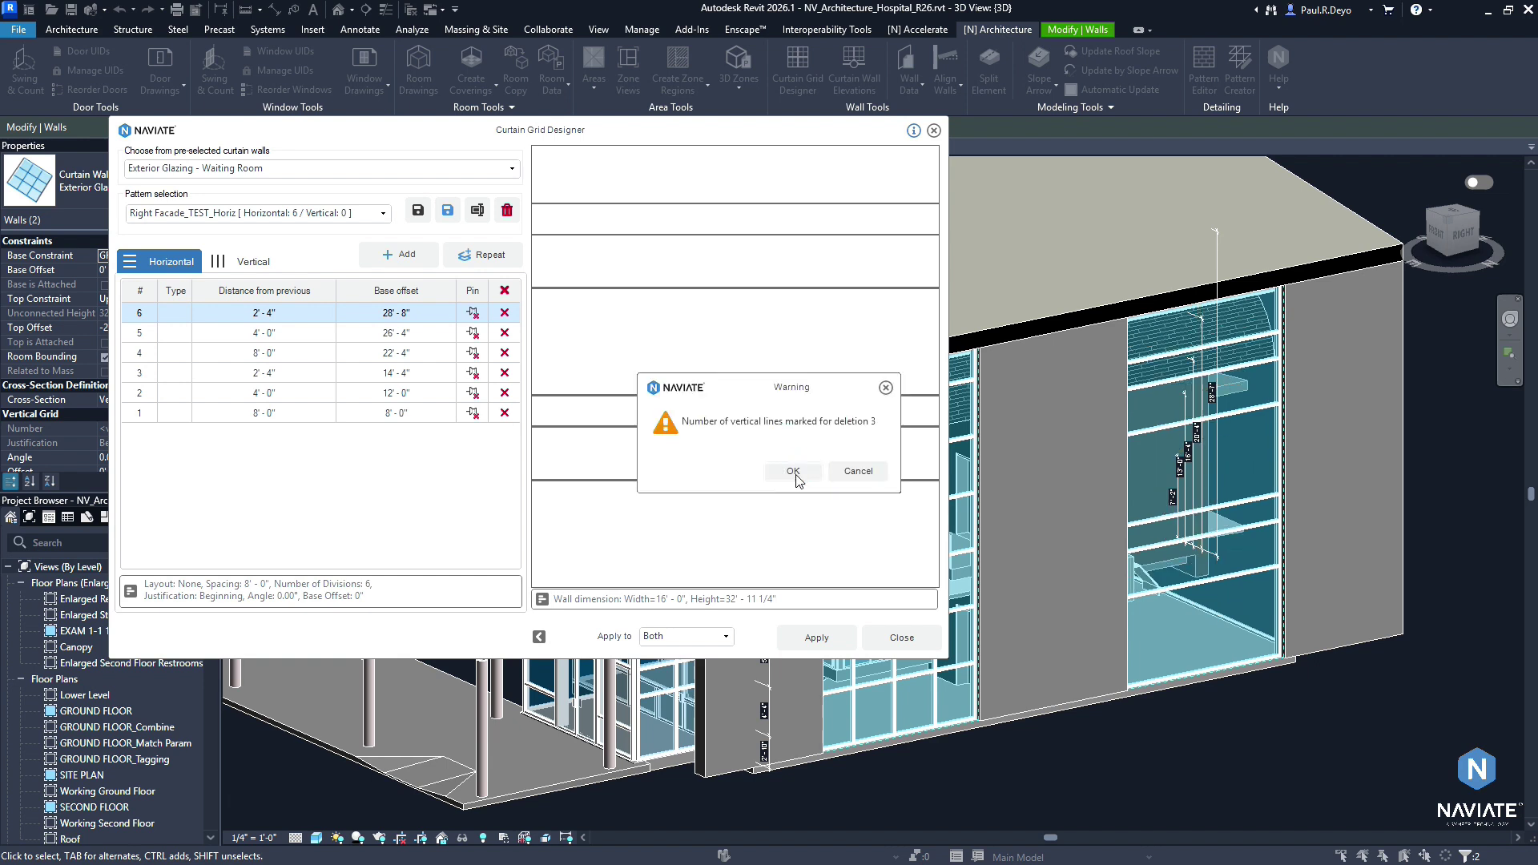
click(793, 472)
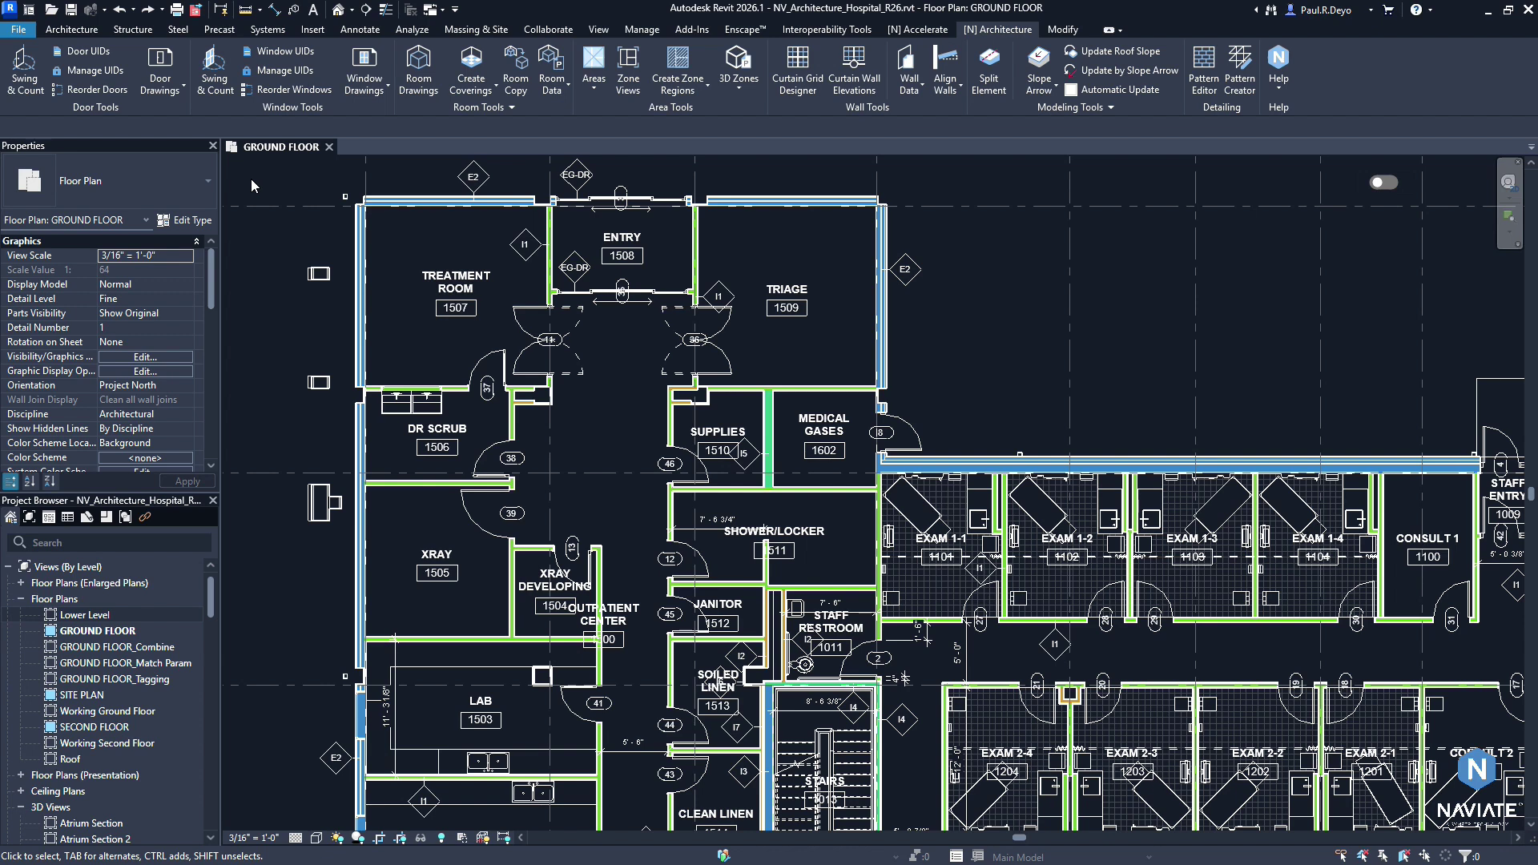
In Door UIDs, build the format as Level Code followed by Room Number.
click(92, 55)
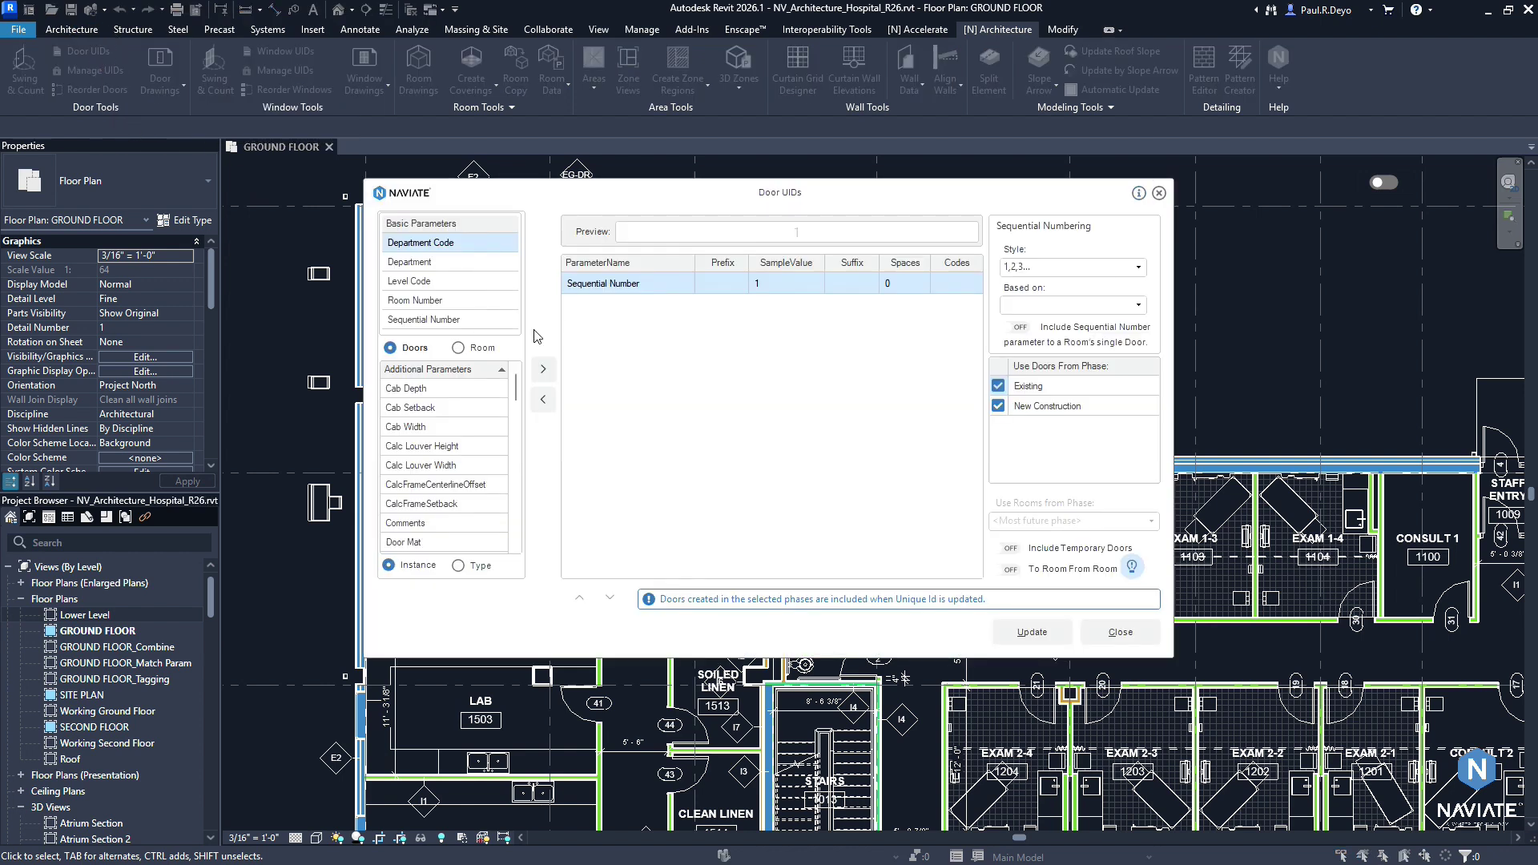
click(543, 399)
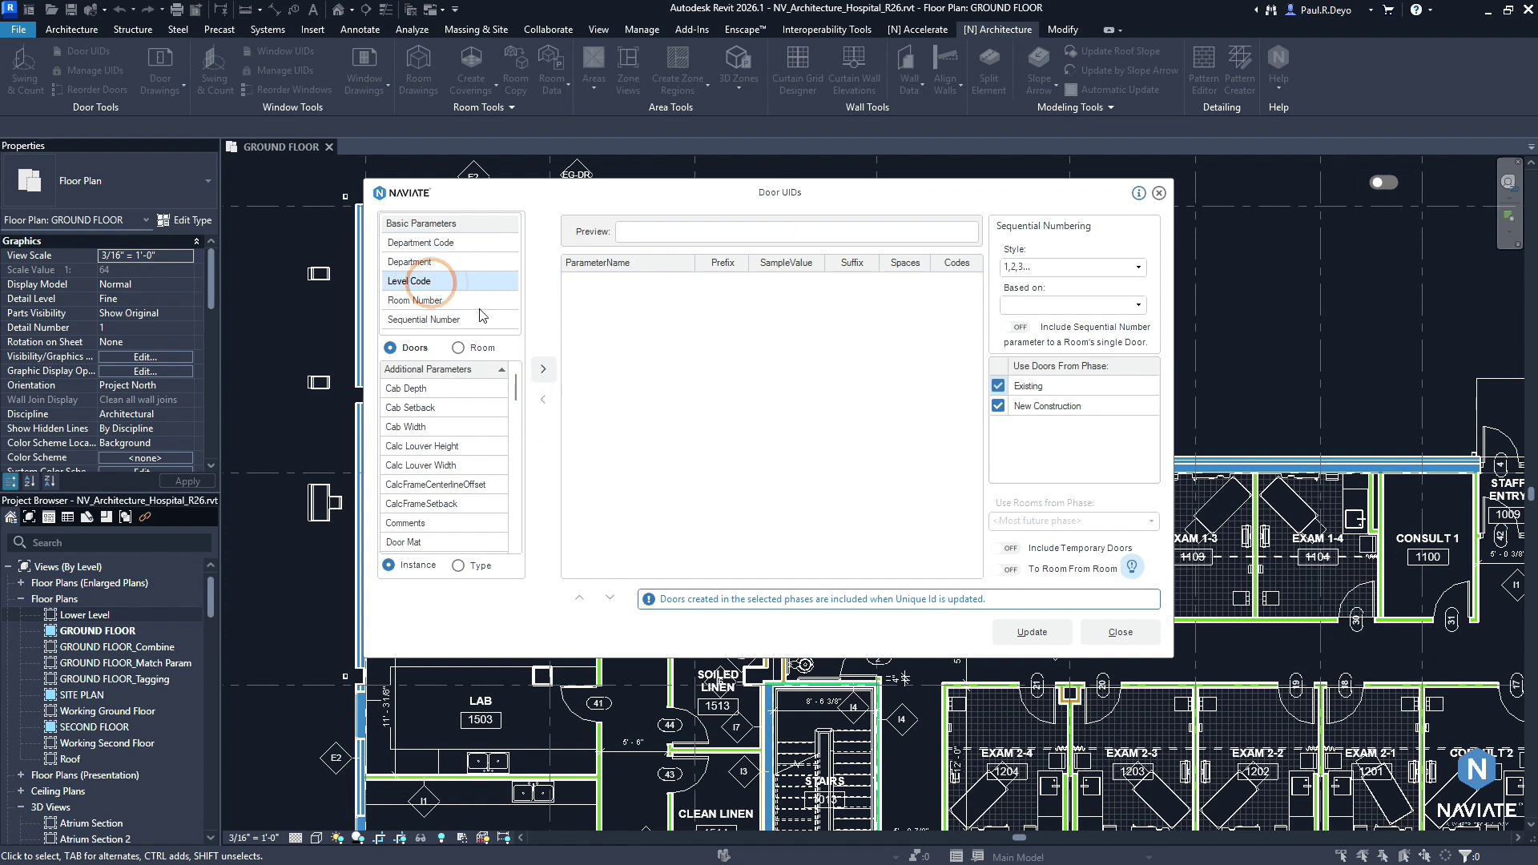
click(443, 309)
click(544, 370)
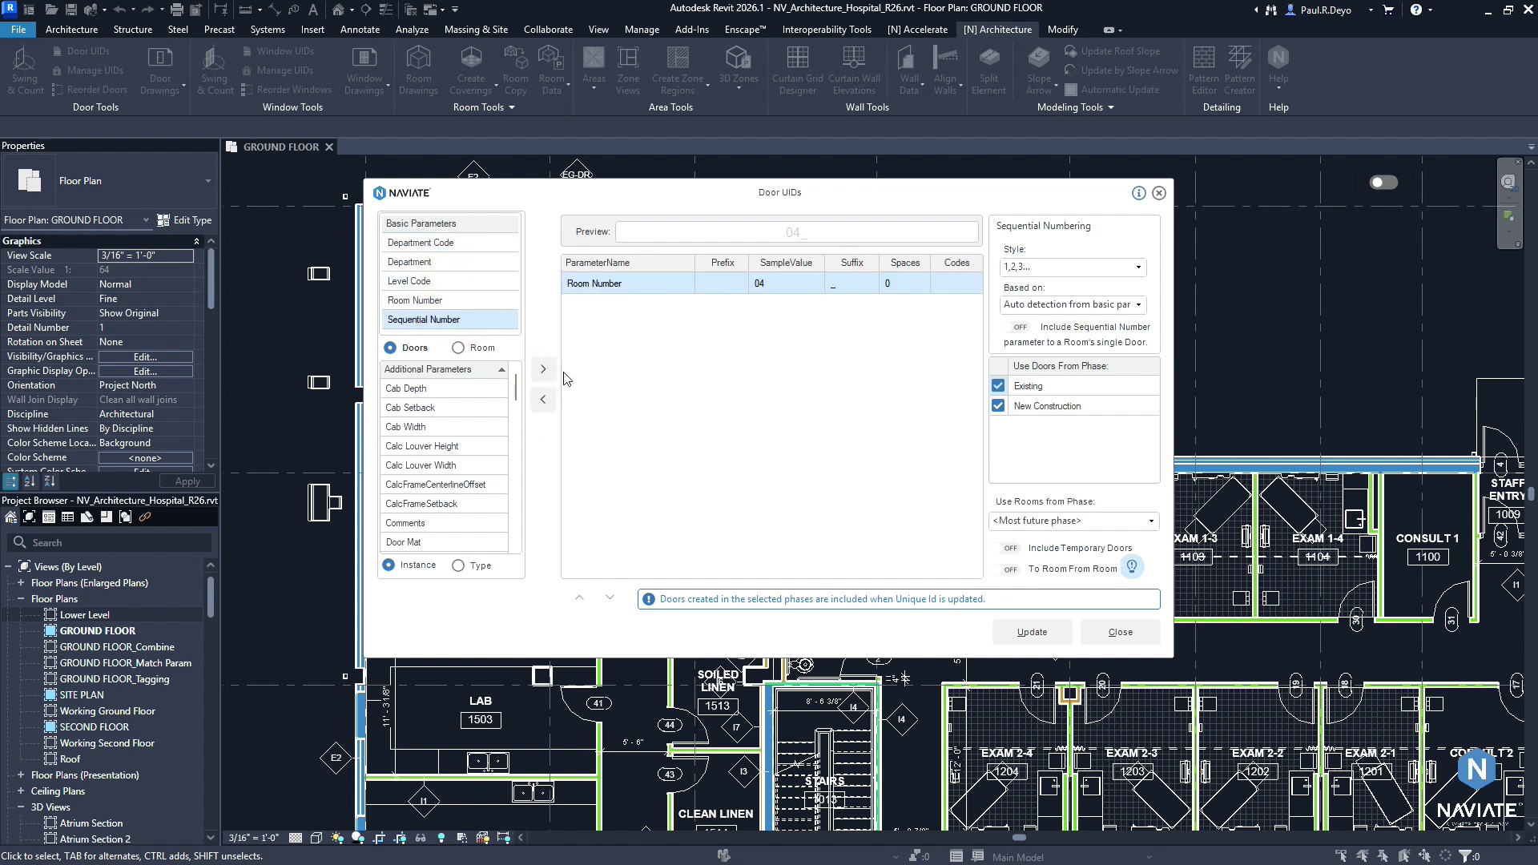
double_click(443, 280)
click(581, 598)
Define level codes GF, SF, RF and LL for the building levels.
click(957, 280)
click(827, 287)
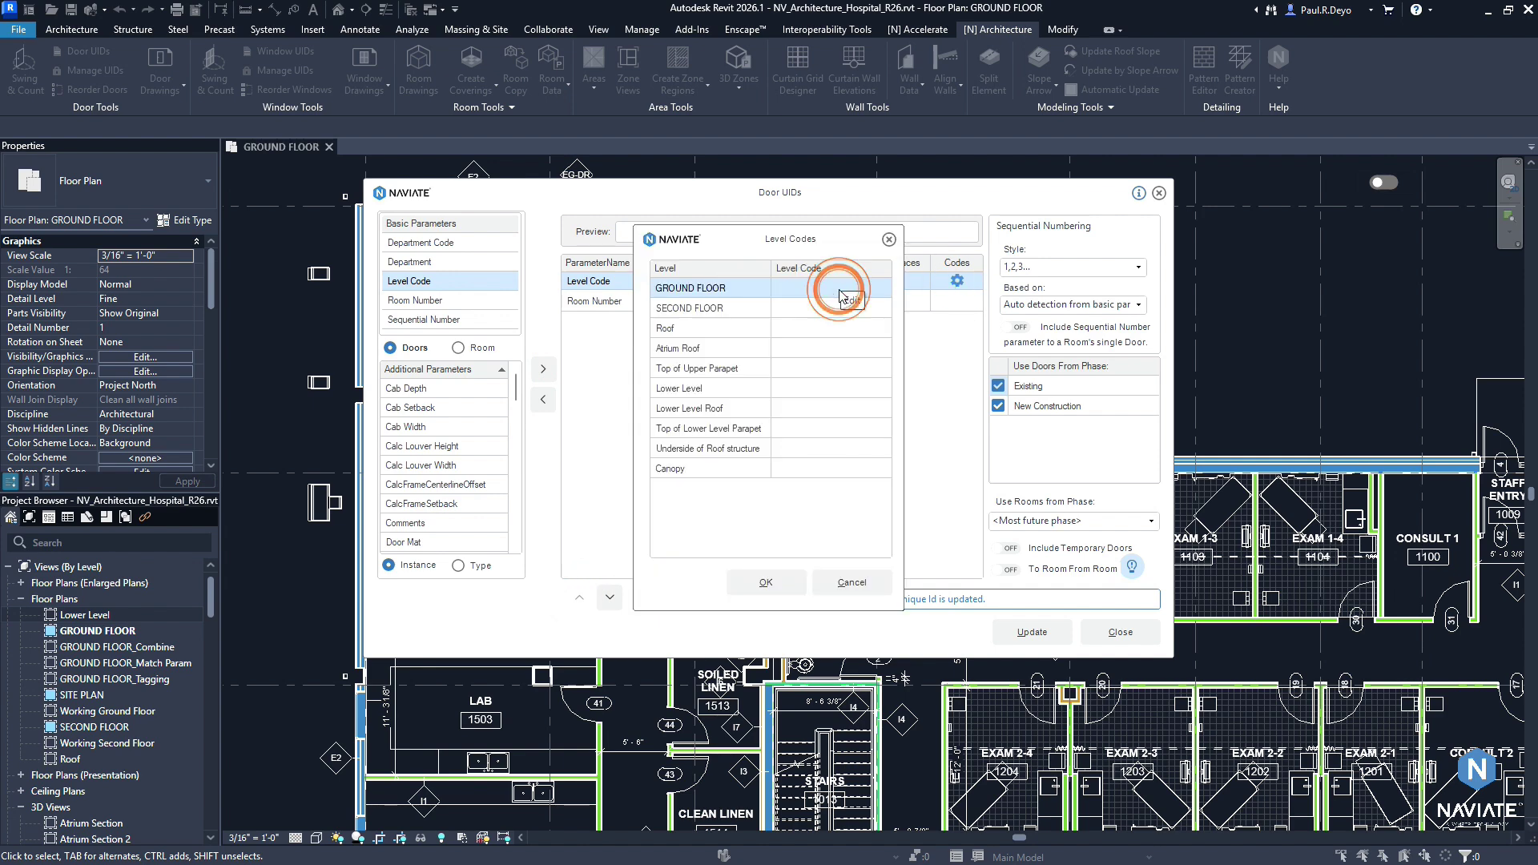
text(GF)
click(827, 308)
text(SF)
click(827, 327)
text(RFLL)
click(766, 583)
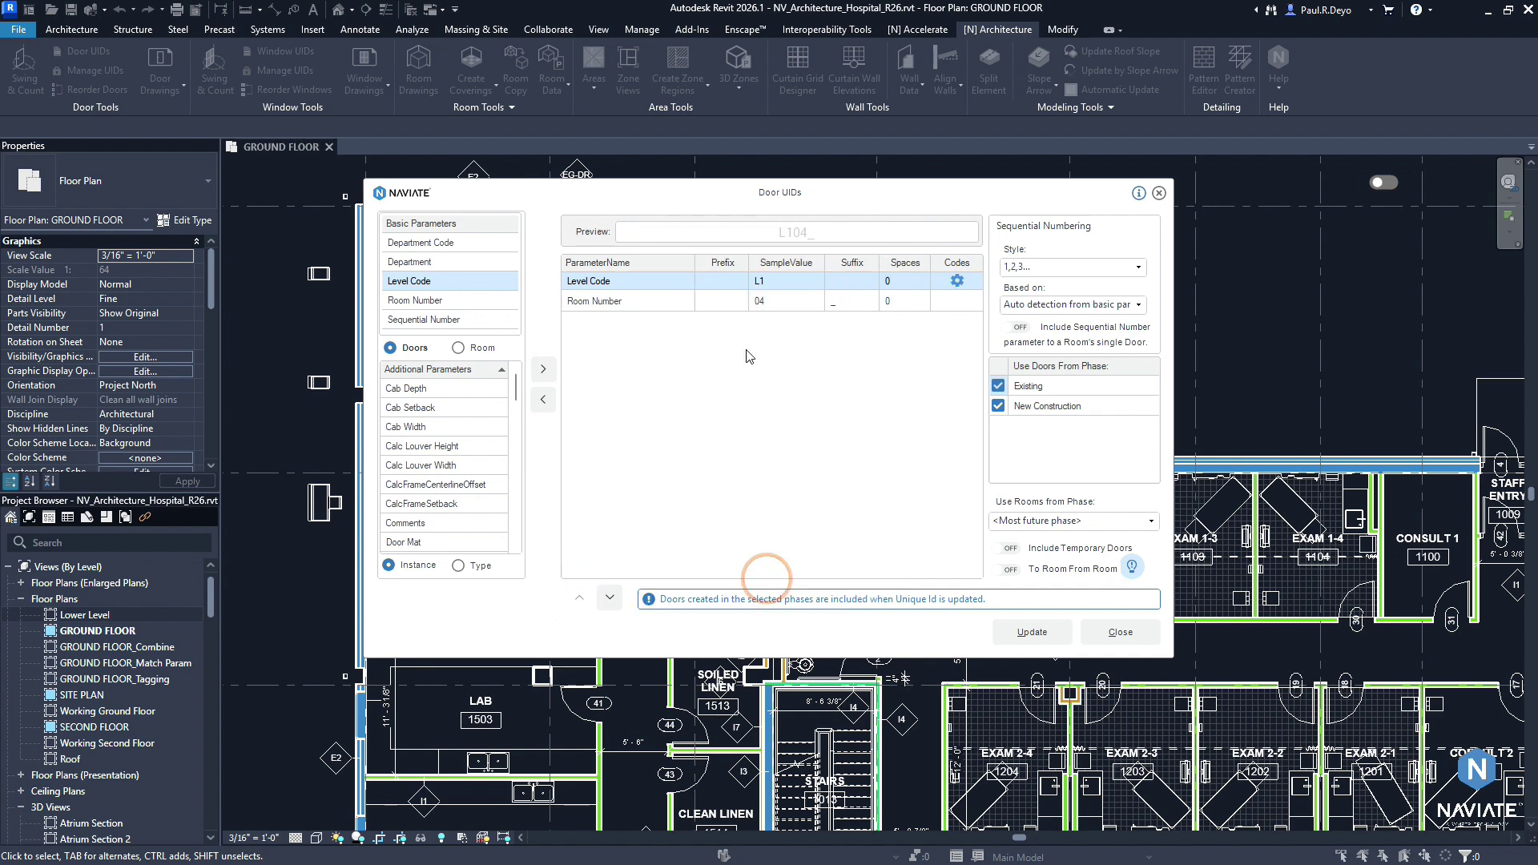
Append a Sequential Number part styled 01, 02, 03 to the UID format.
click(593, 302)
double_click(423, 318)
click(1072, 266)
click(1033, 295)
Update the door UIDs for 73 doors and dismiss the locked marks list and report.
click(1032, 631)
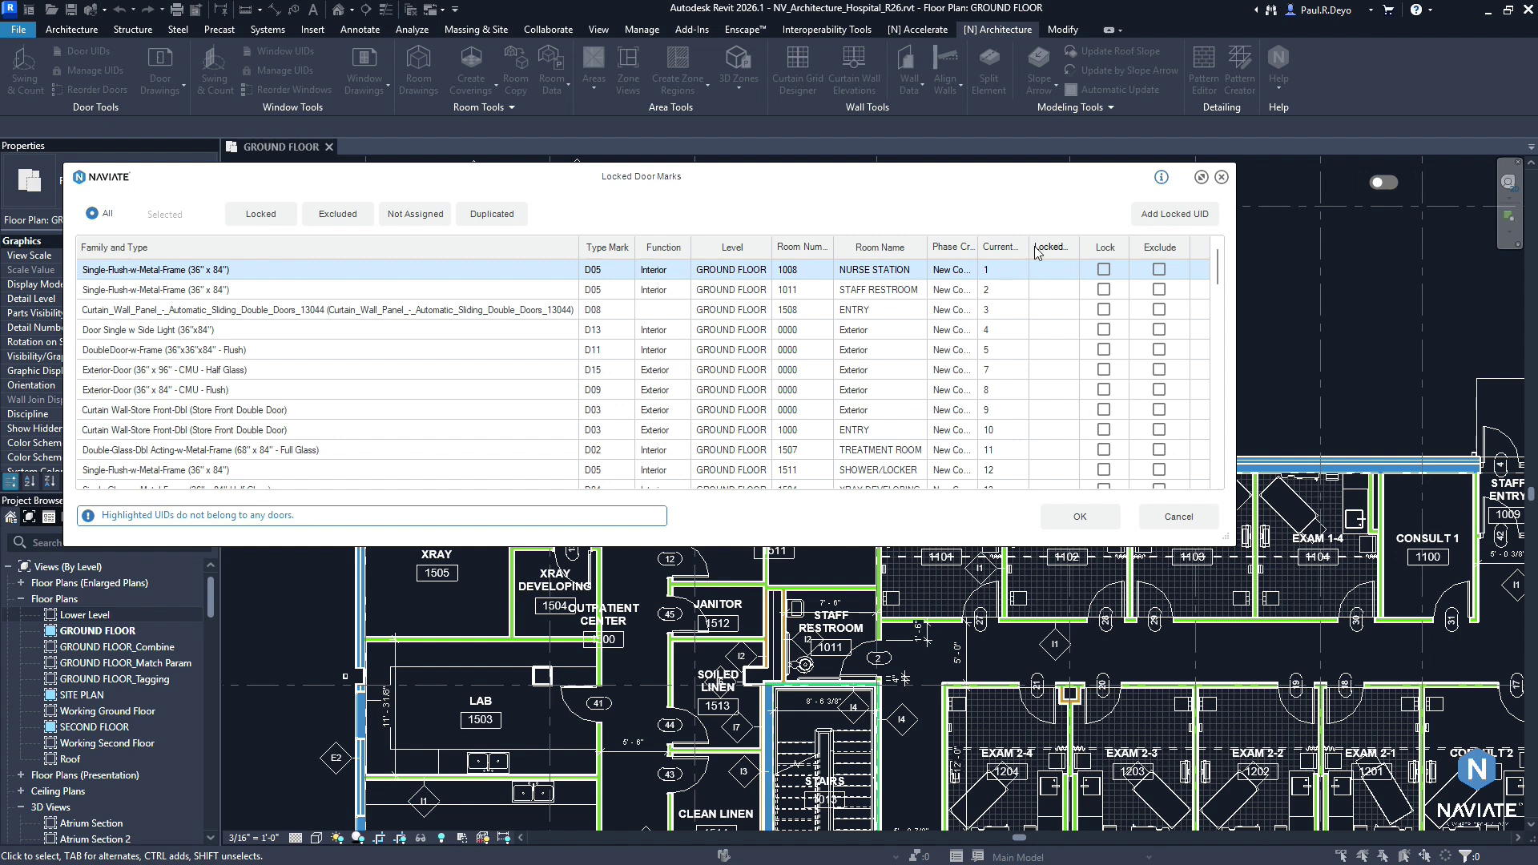
drag(1029, 247, 1062, 248)
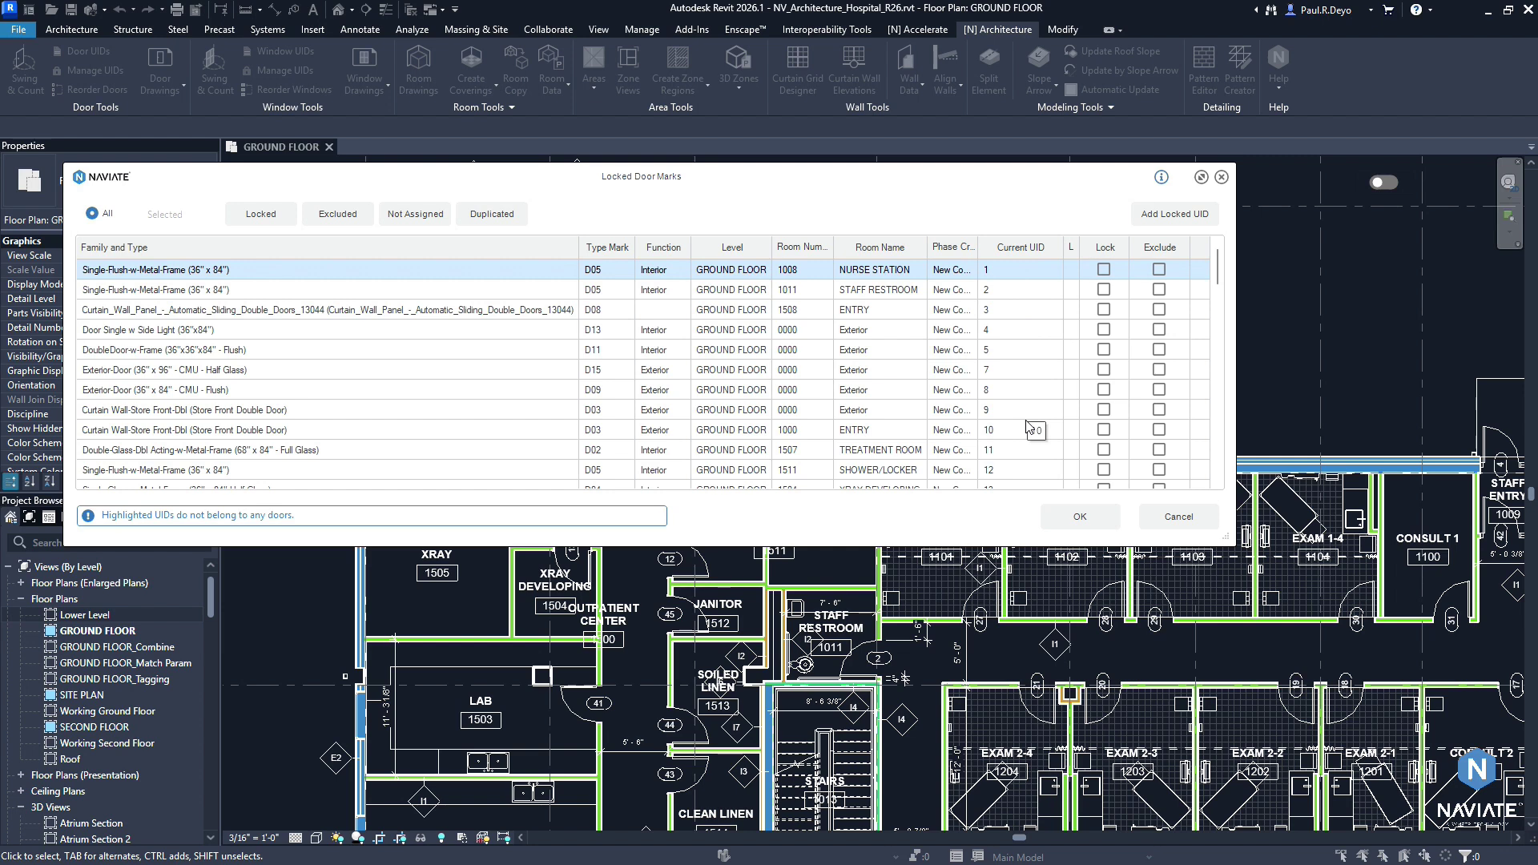
click(1080, 518)
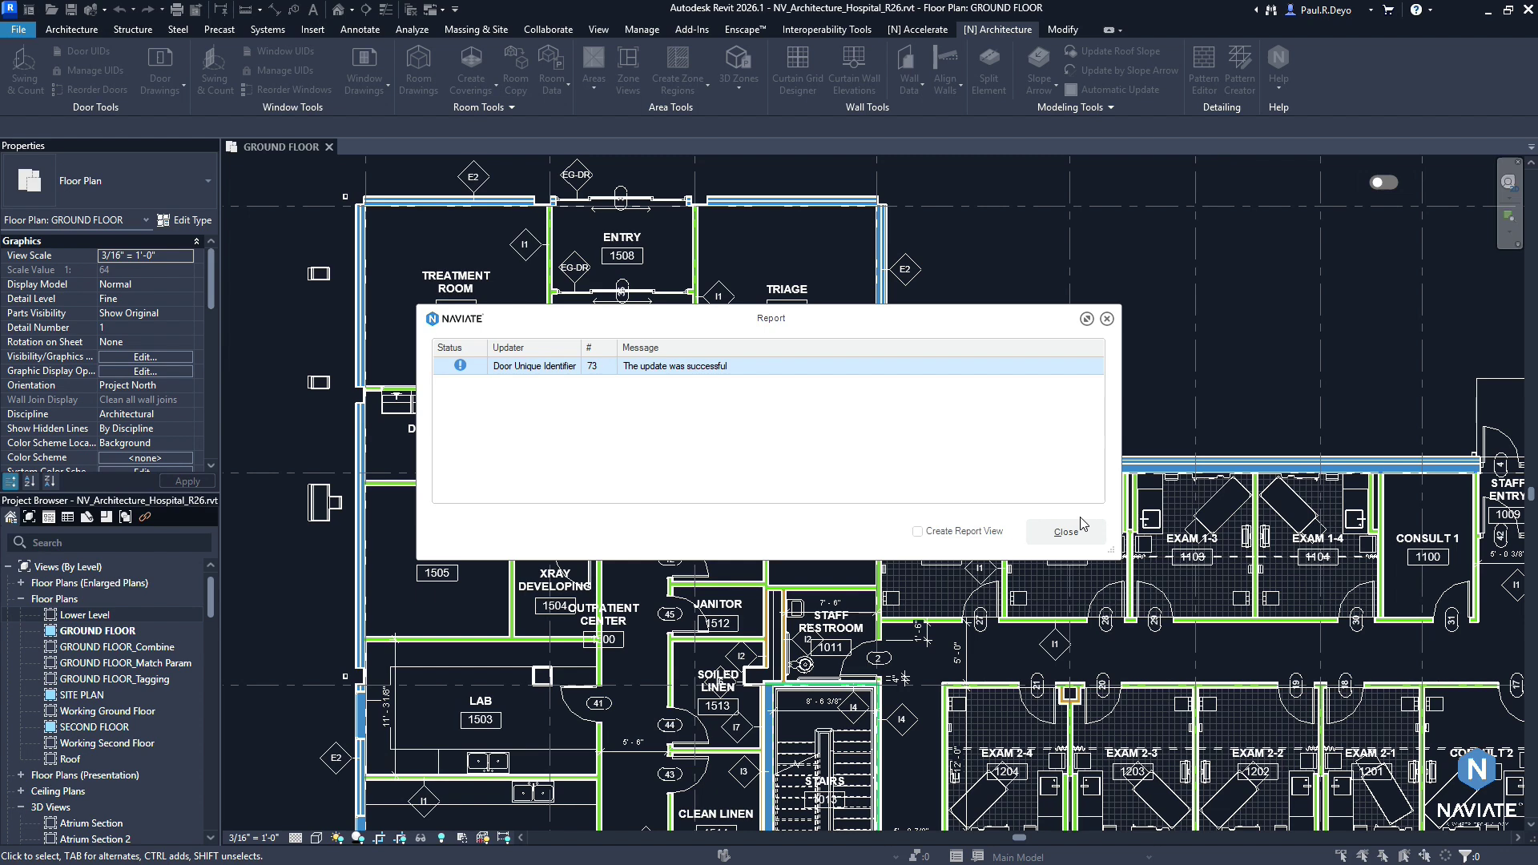
click(1075, 530)
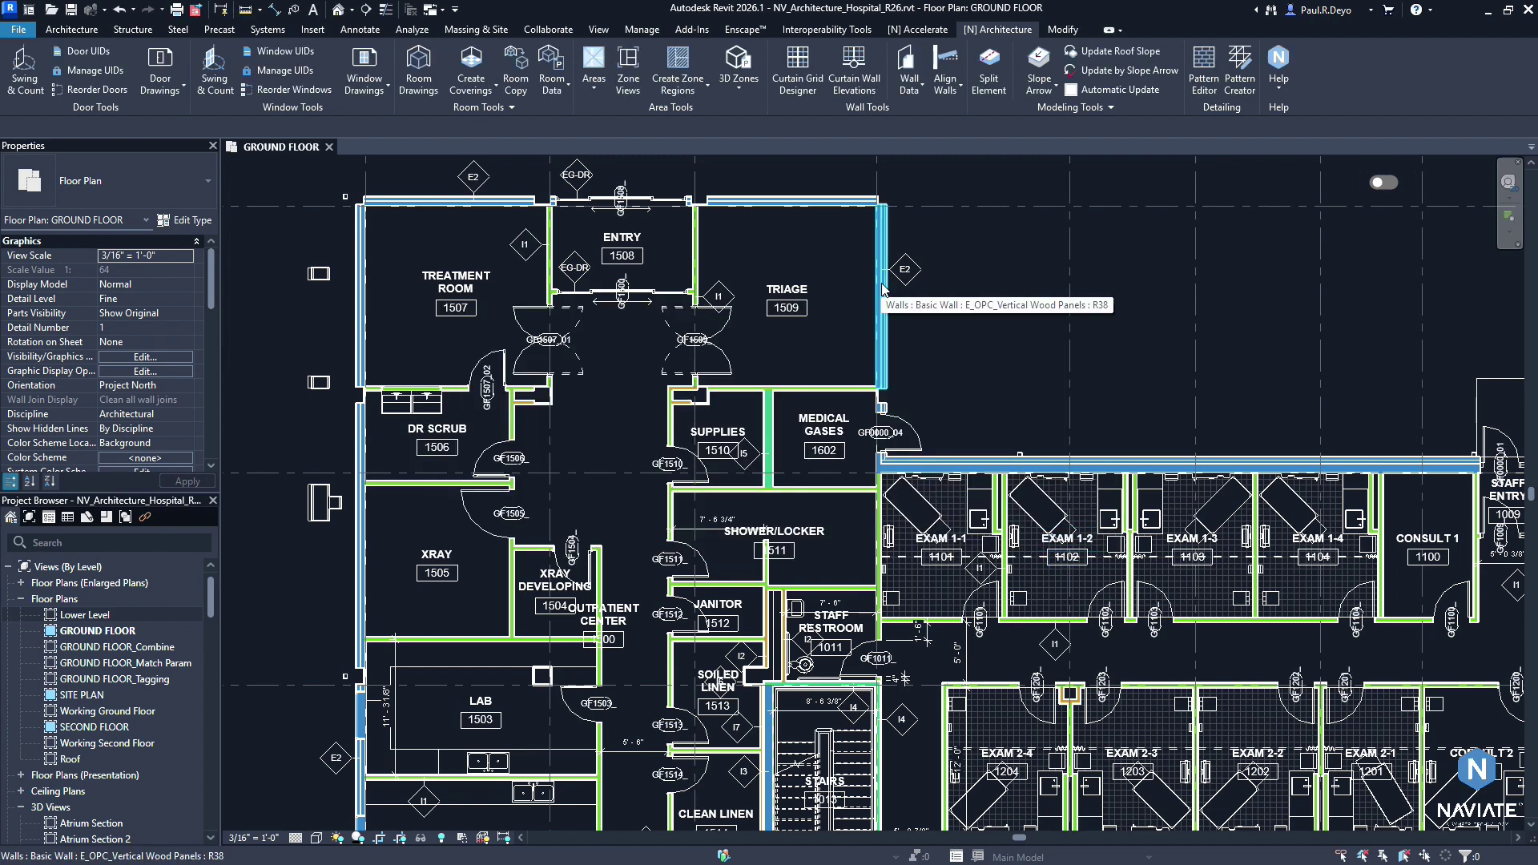
Open Manage UIDs and narrow the Family and Type column in Locked Door Marks.
click(112, 73)
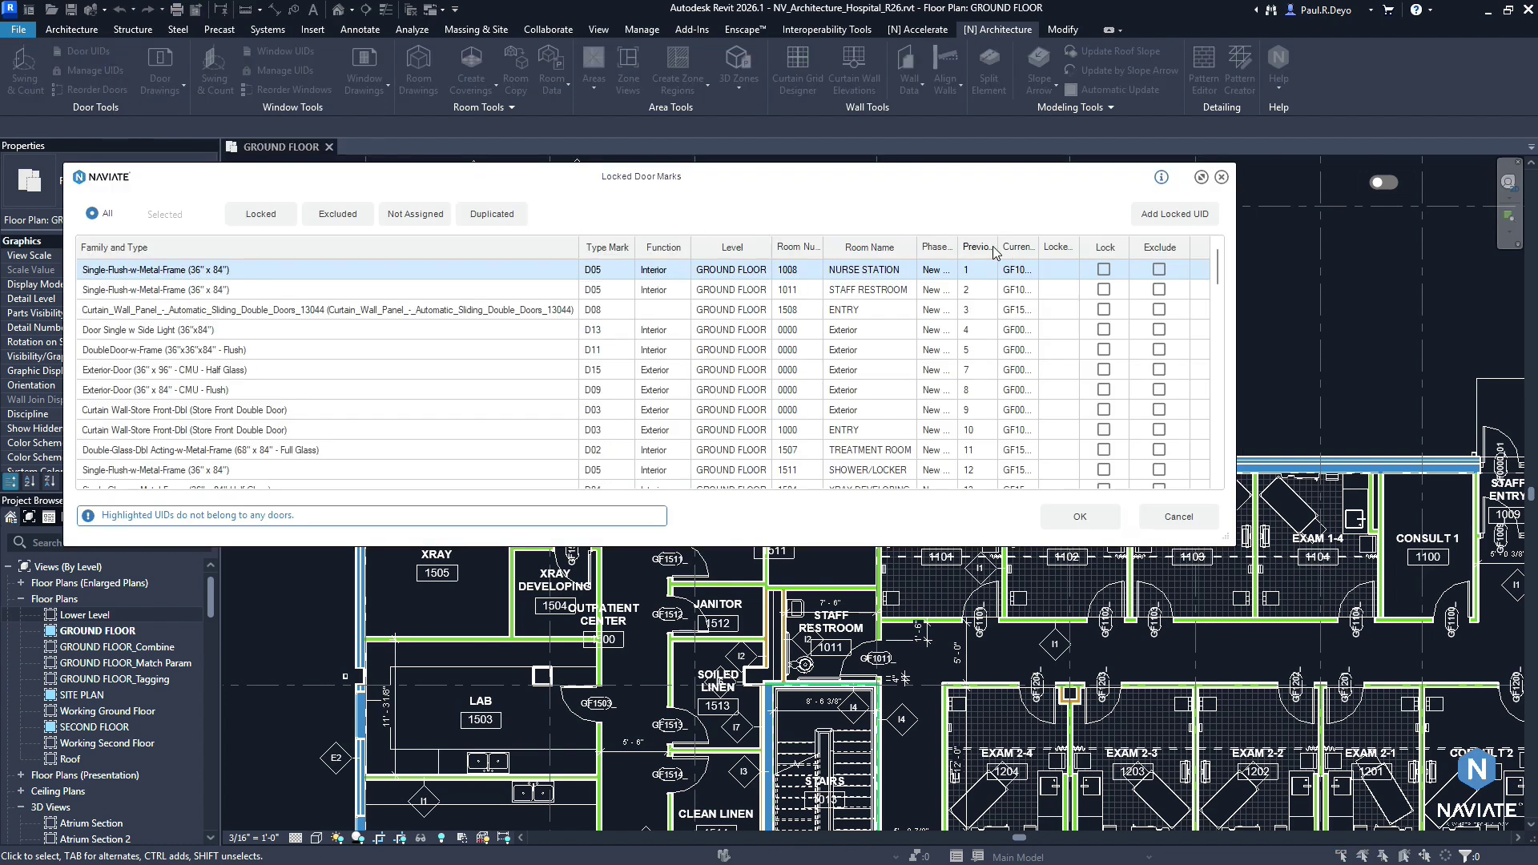
drag(577, 244, 358, 246)
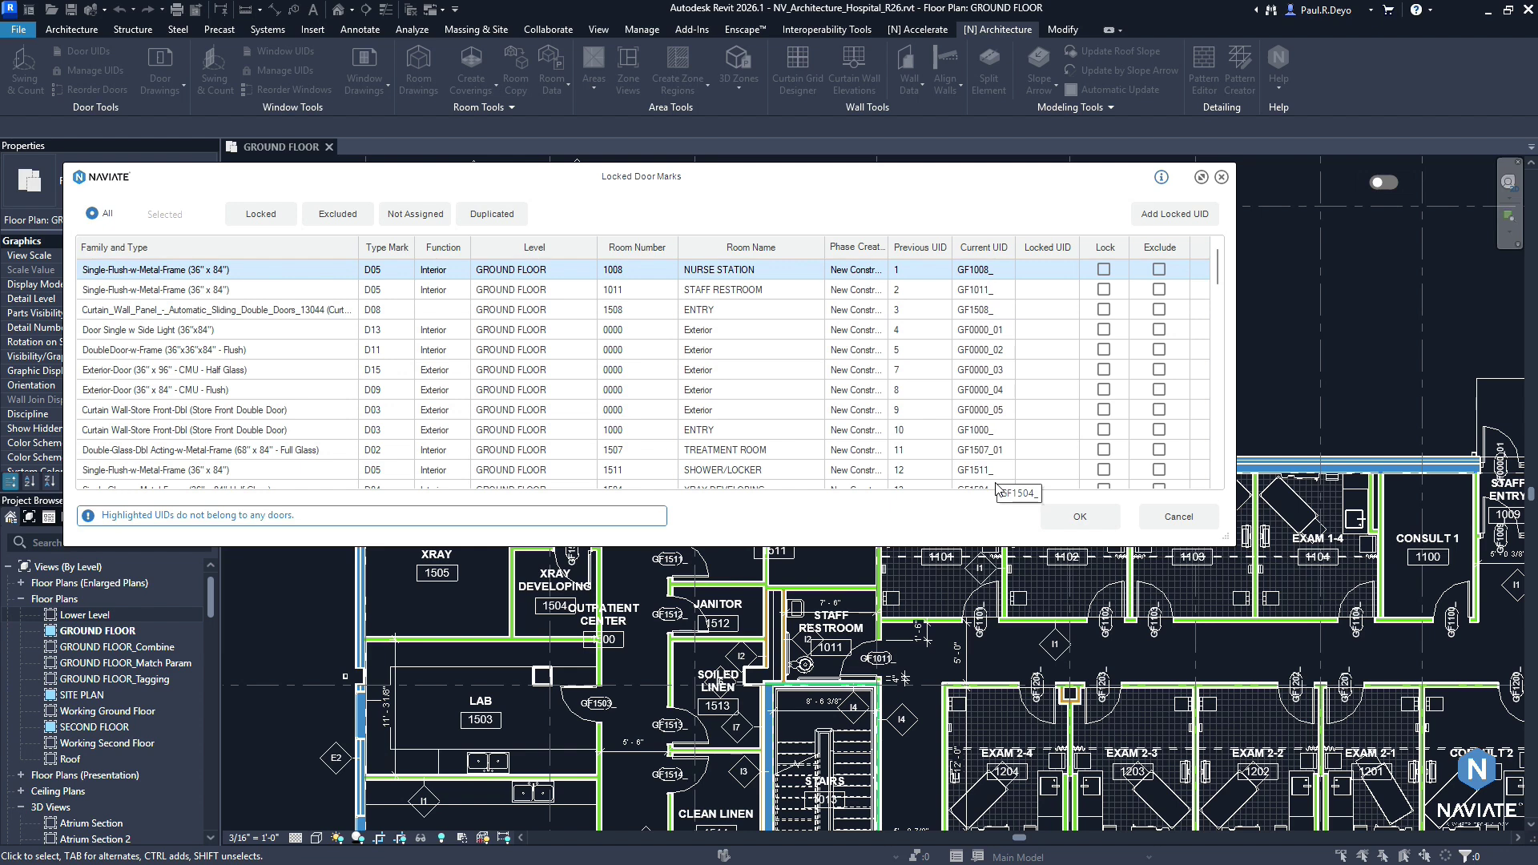
Dismiss the Locked Door Marks dialog with OK to see the GROUND FLOOR door tags.
click(1080, 519)
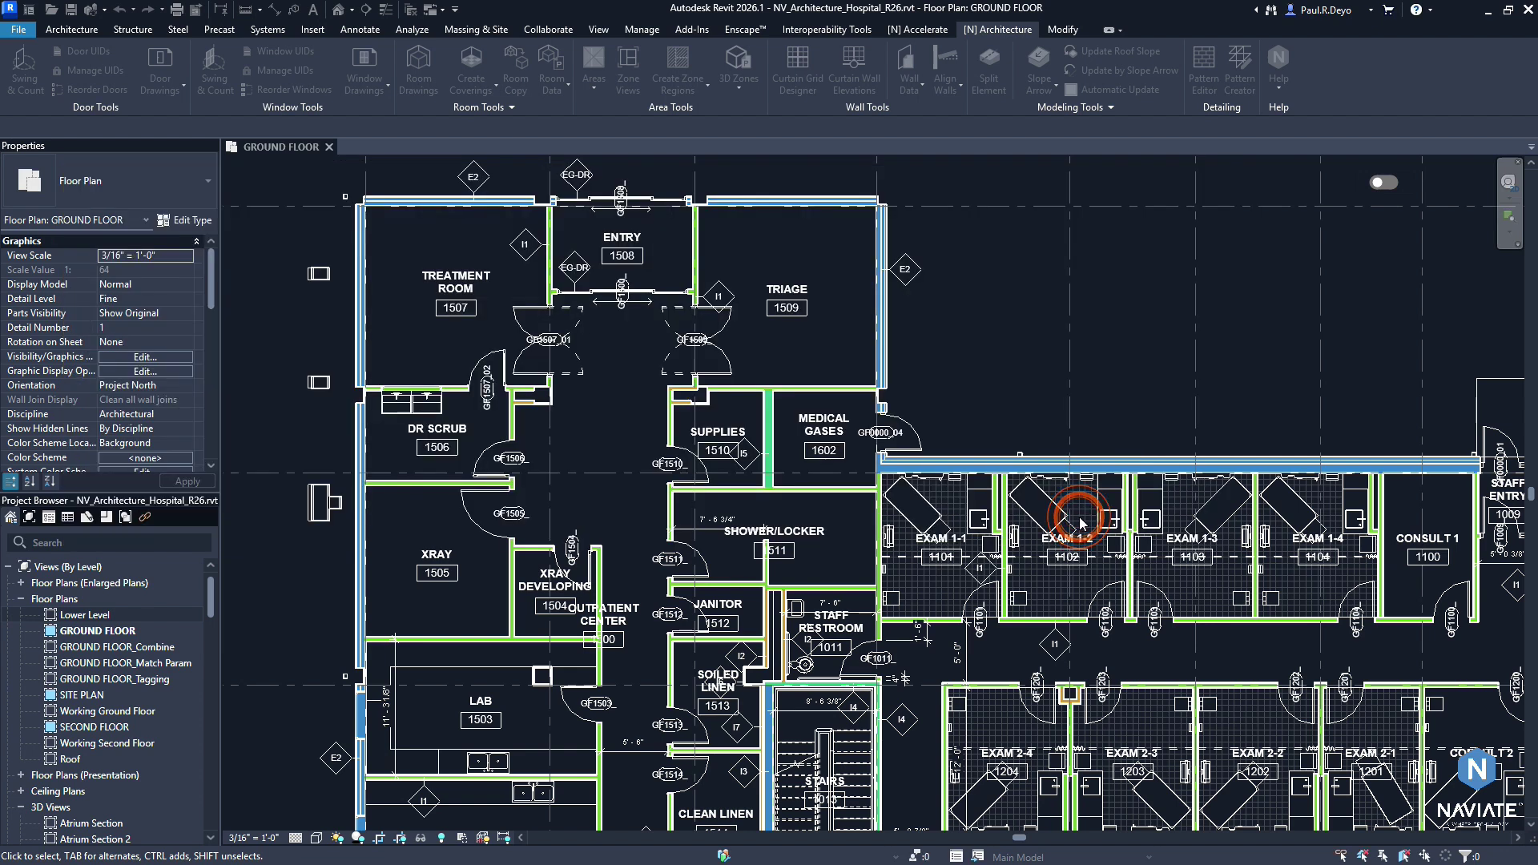